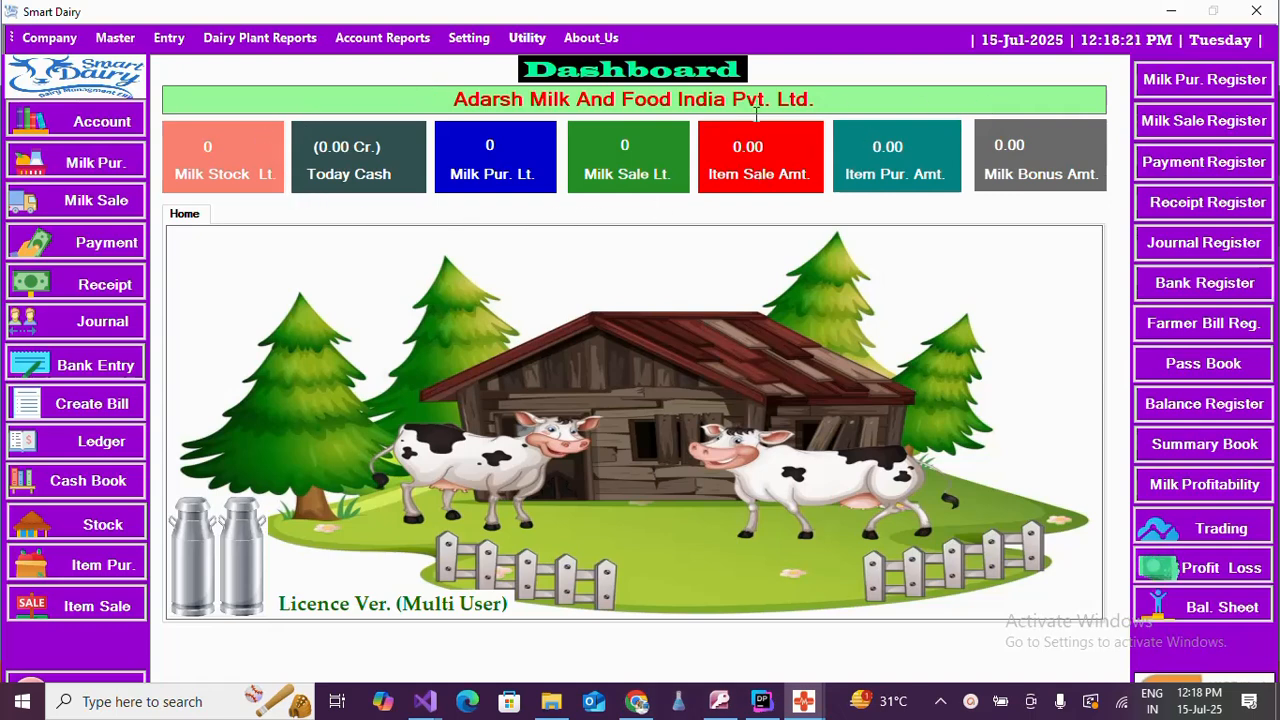
drag(818, 100, 455, 110)
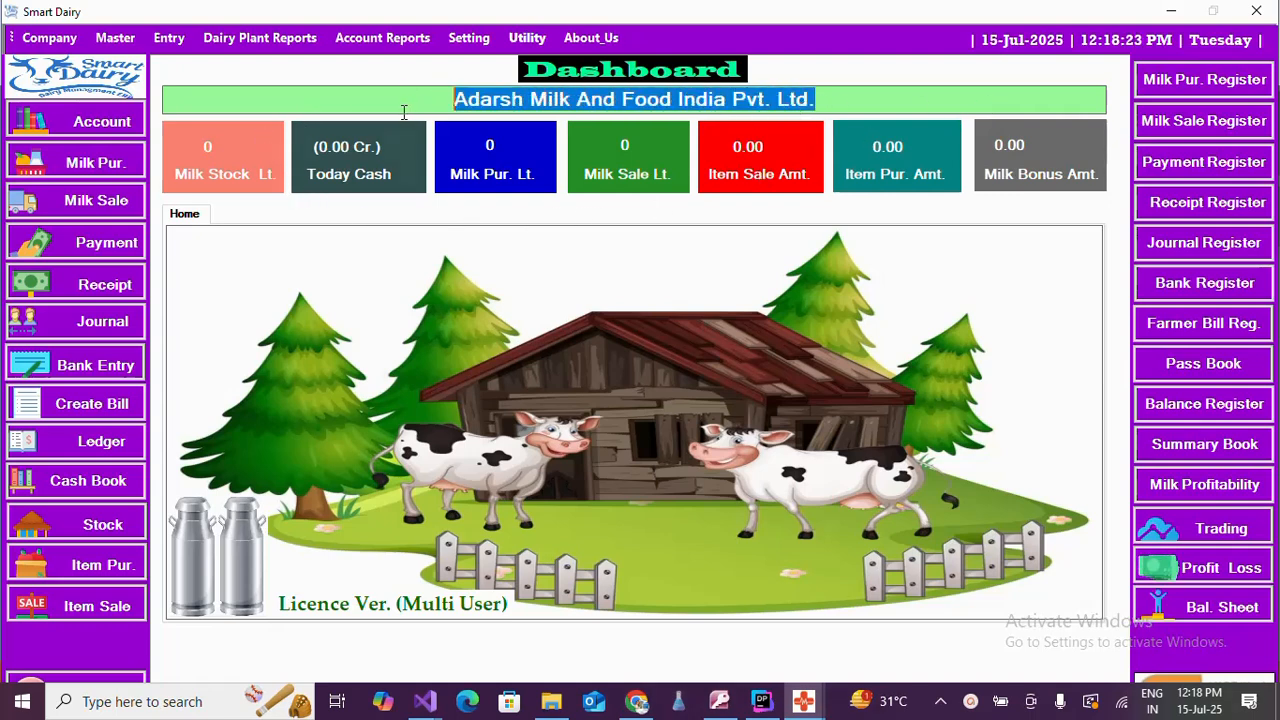
click(840, 99)
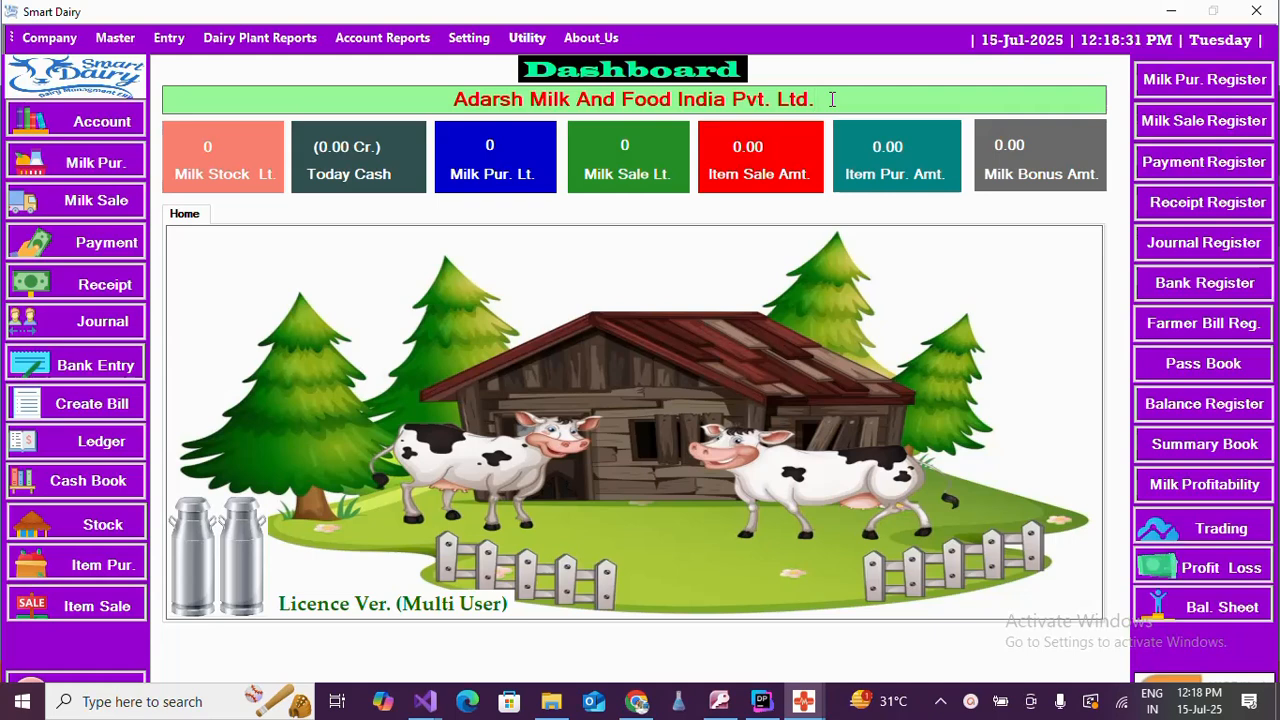
- Start a new milk purchase entry with serial number 10 and the route Dharami
click(113, 168)
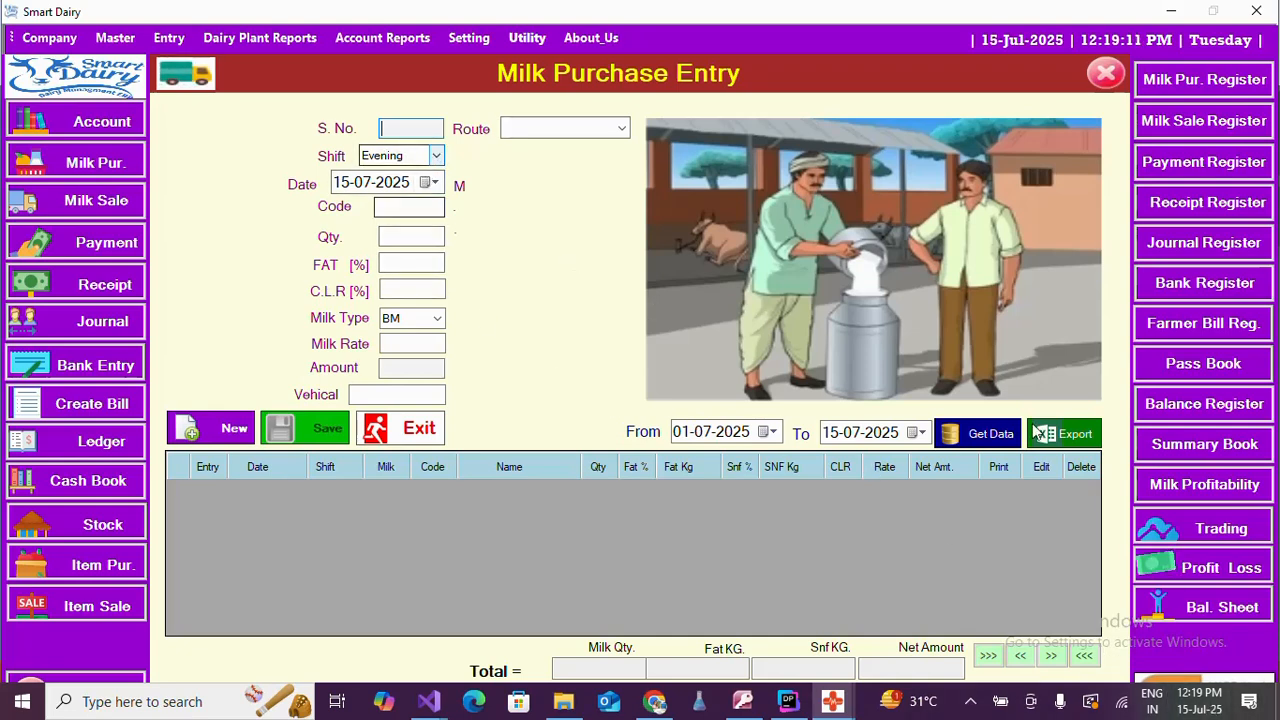
mouse_move(1196, 706)
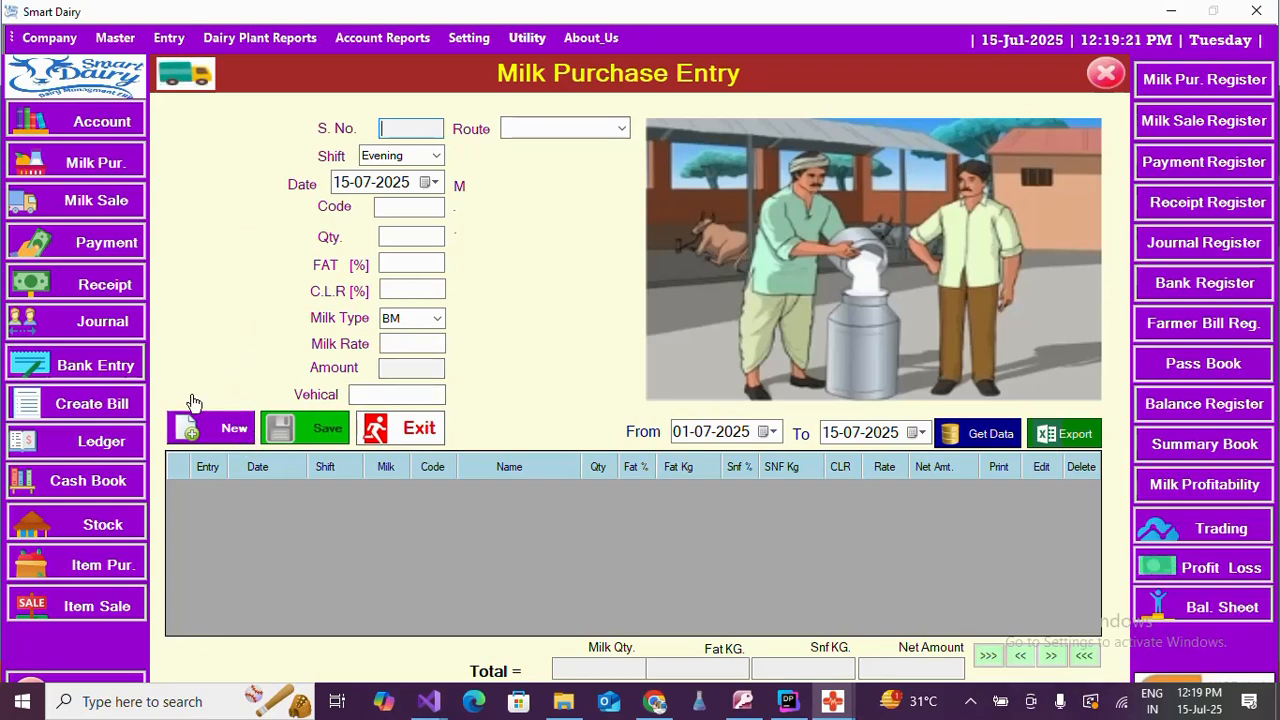
double_click(405, 127)
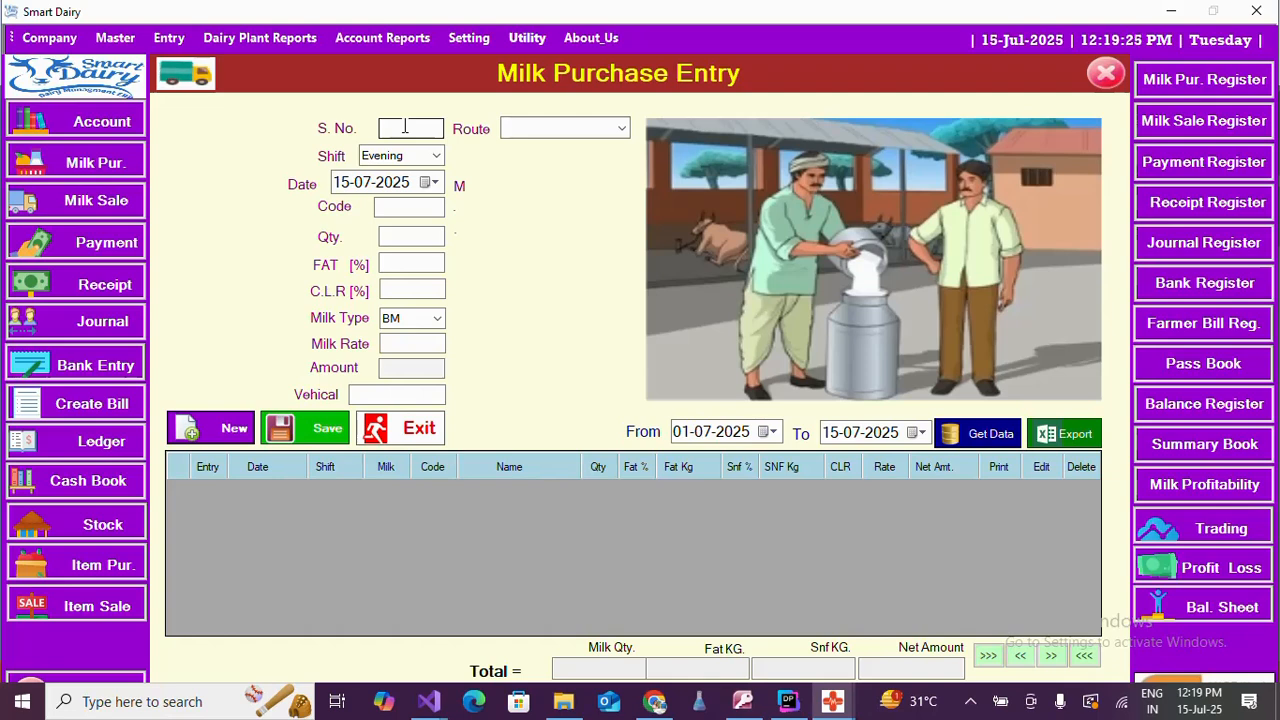
text(10)
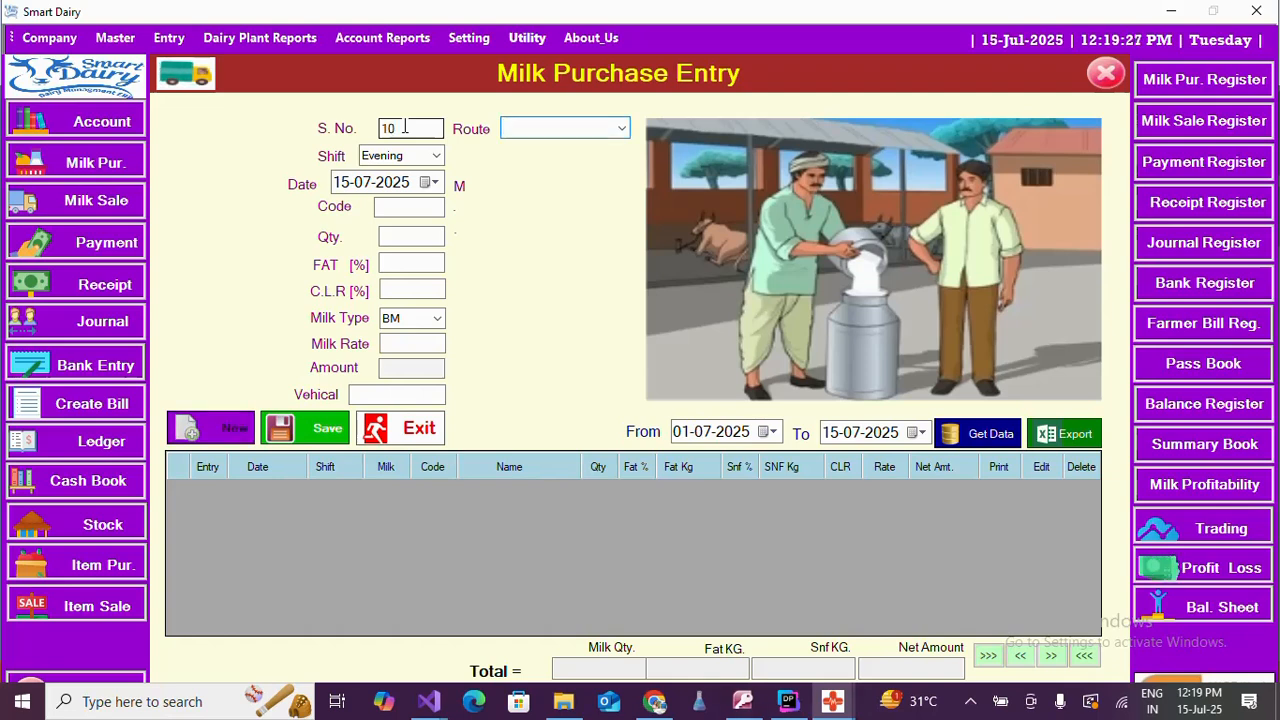
key(Return)
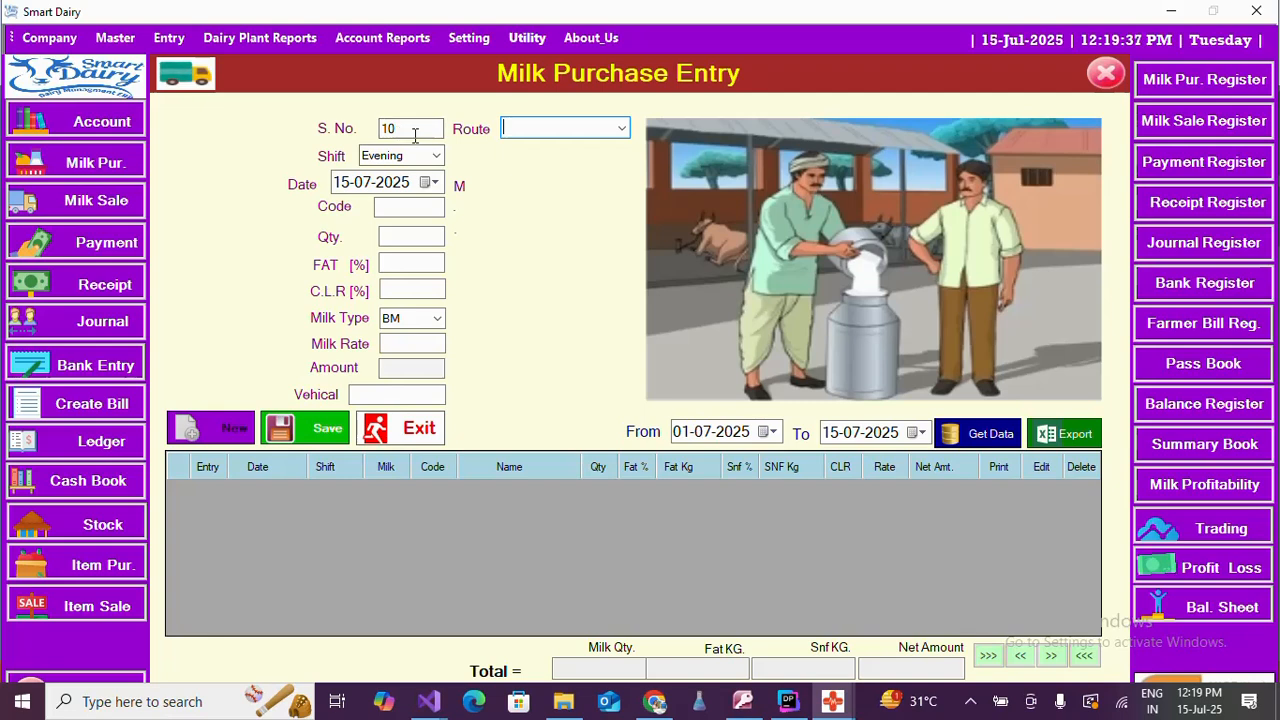
click(621, 130)
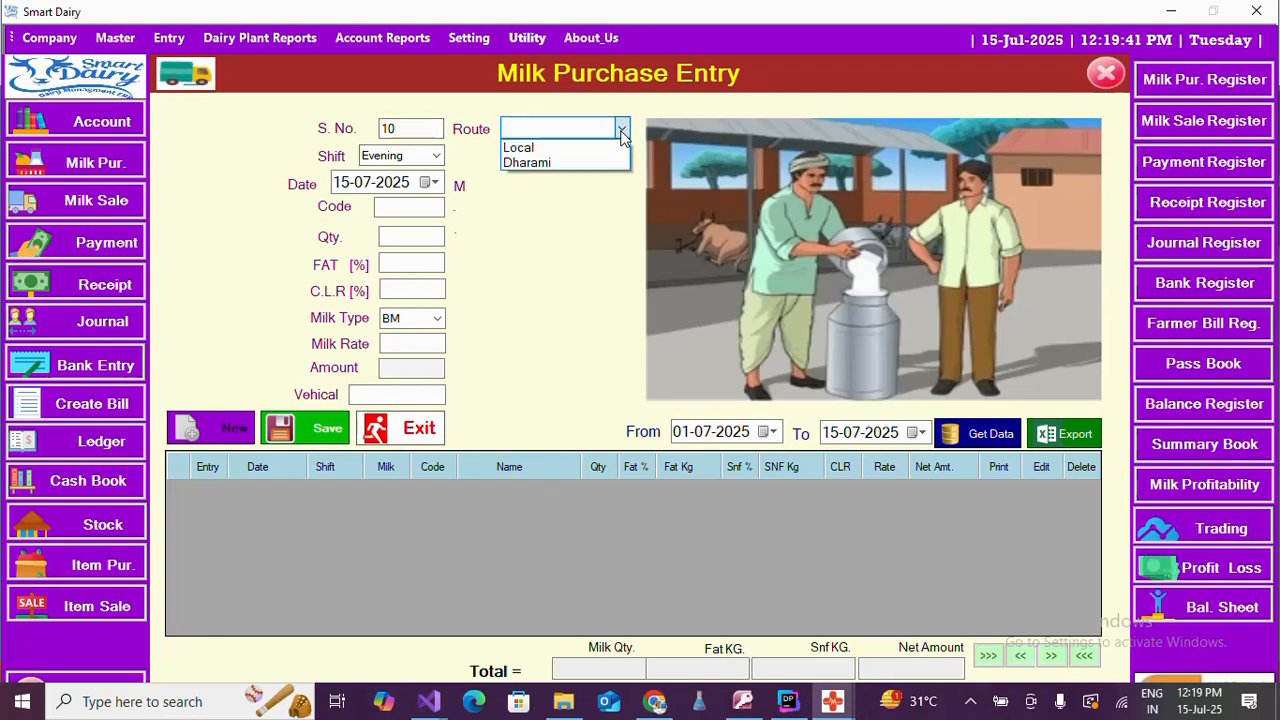
click(537, 161)
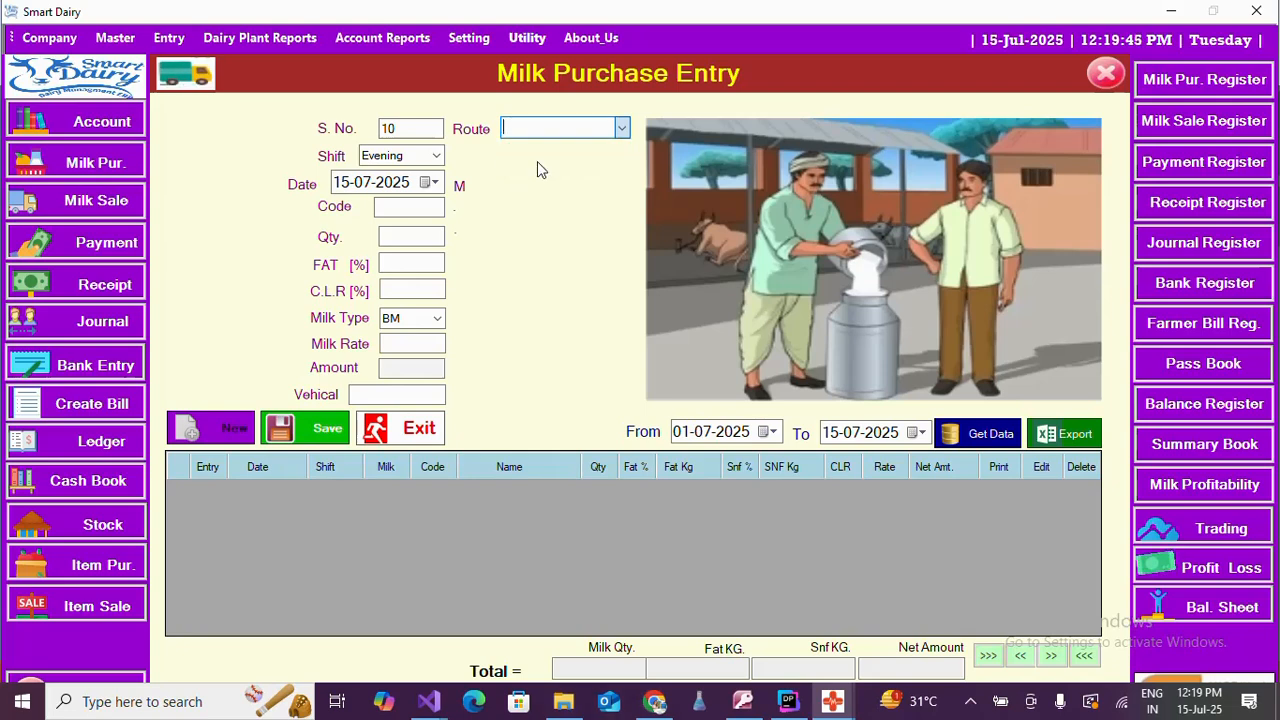
key(Return)
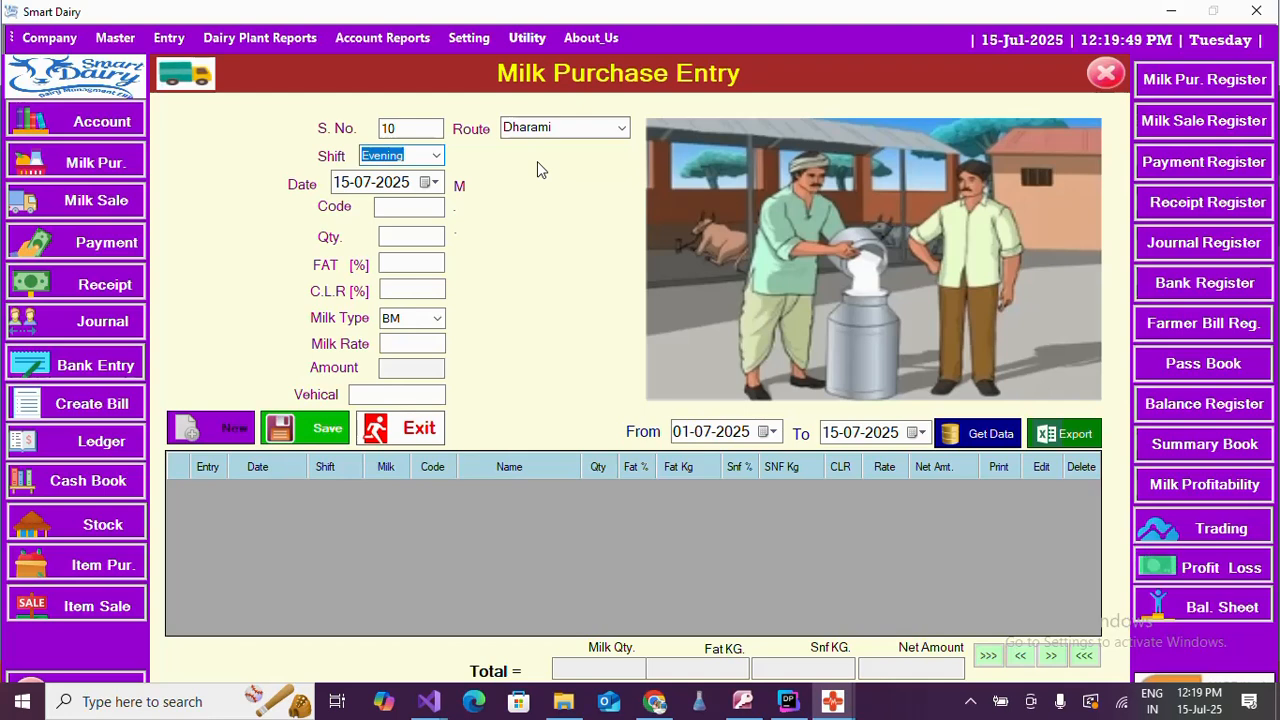
- Keep the Evening shift and the date 15-07-2025, and select the milk supplier by entering the supplier's code
key(Up)
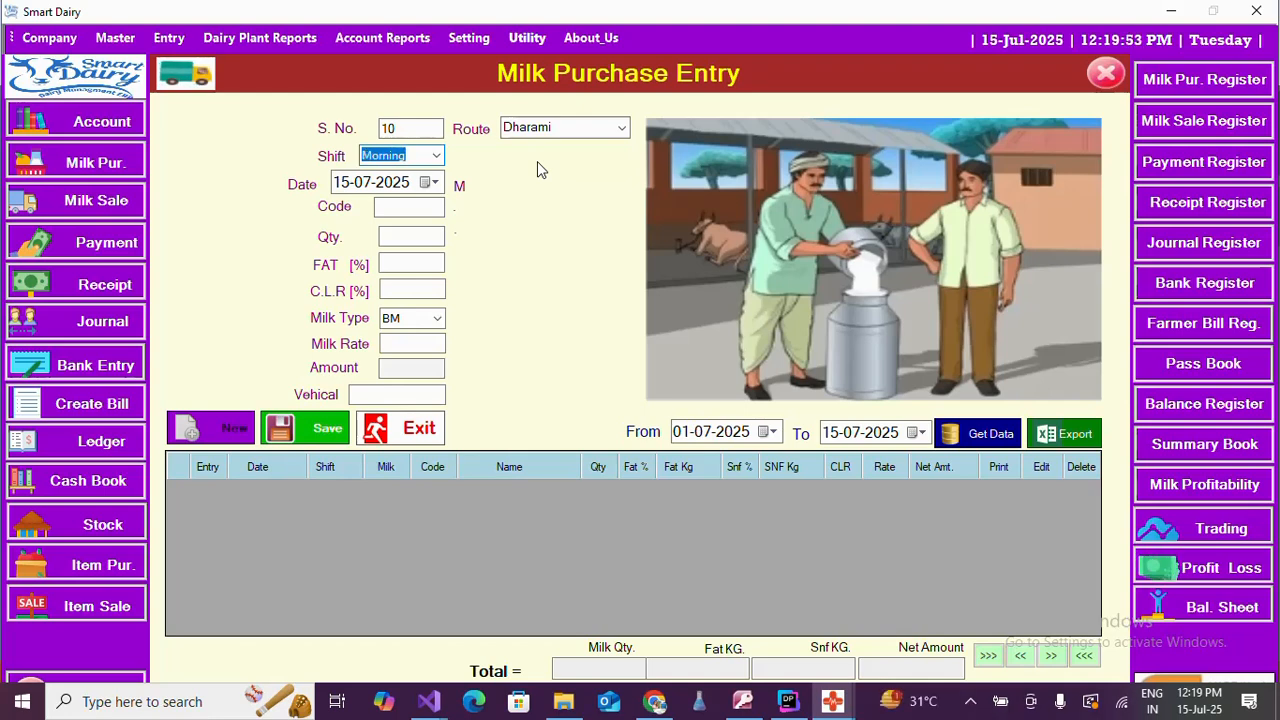
key(Down)
key(Tab)
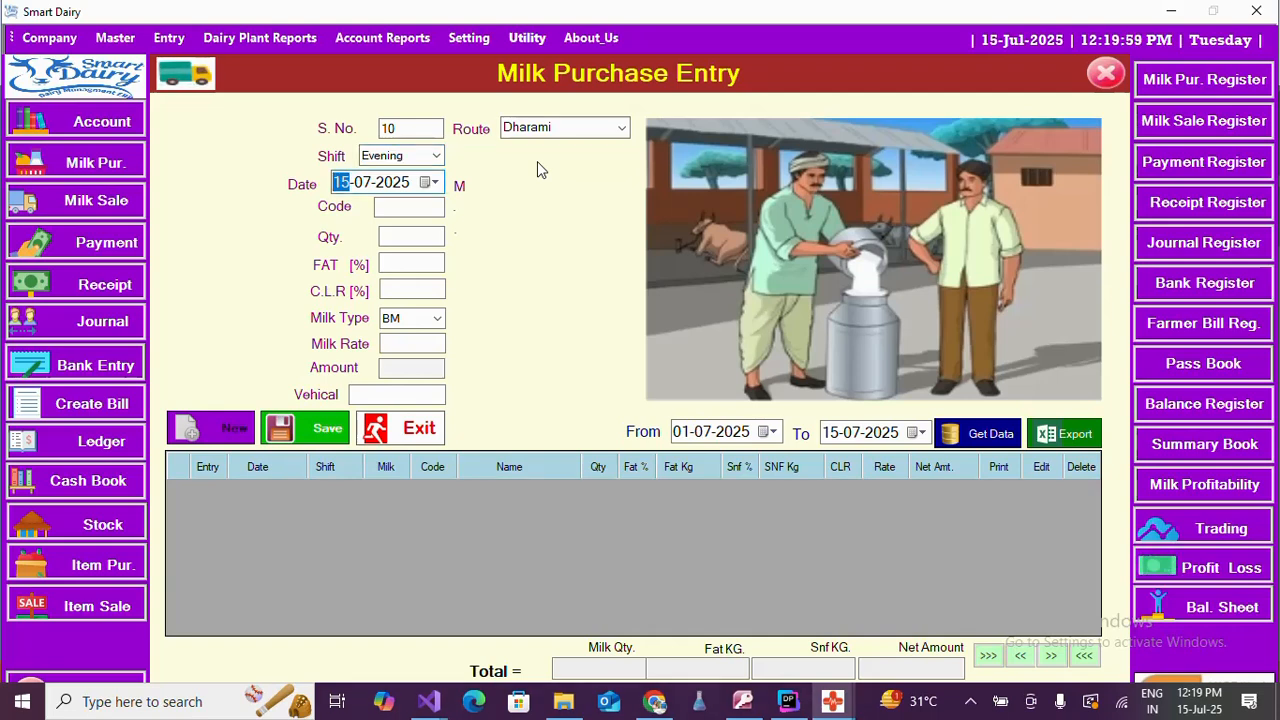
key(Tab)
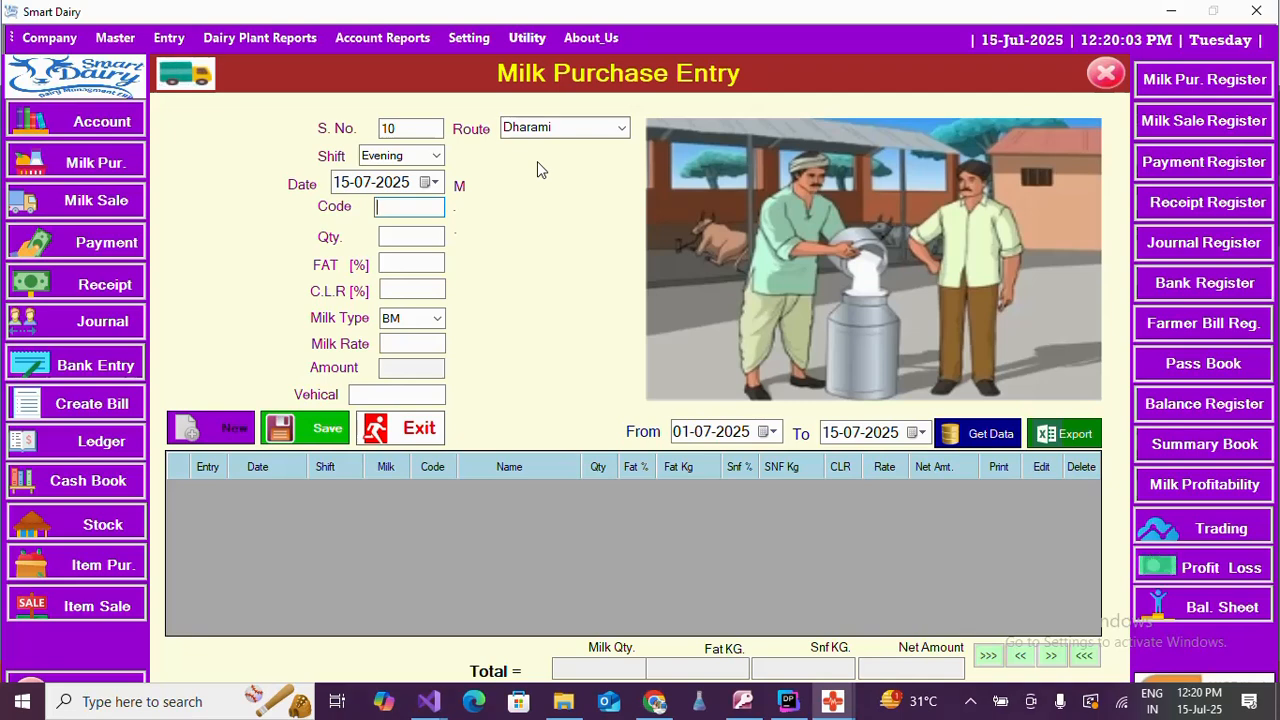
text(1)
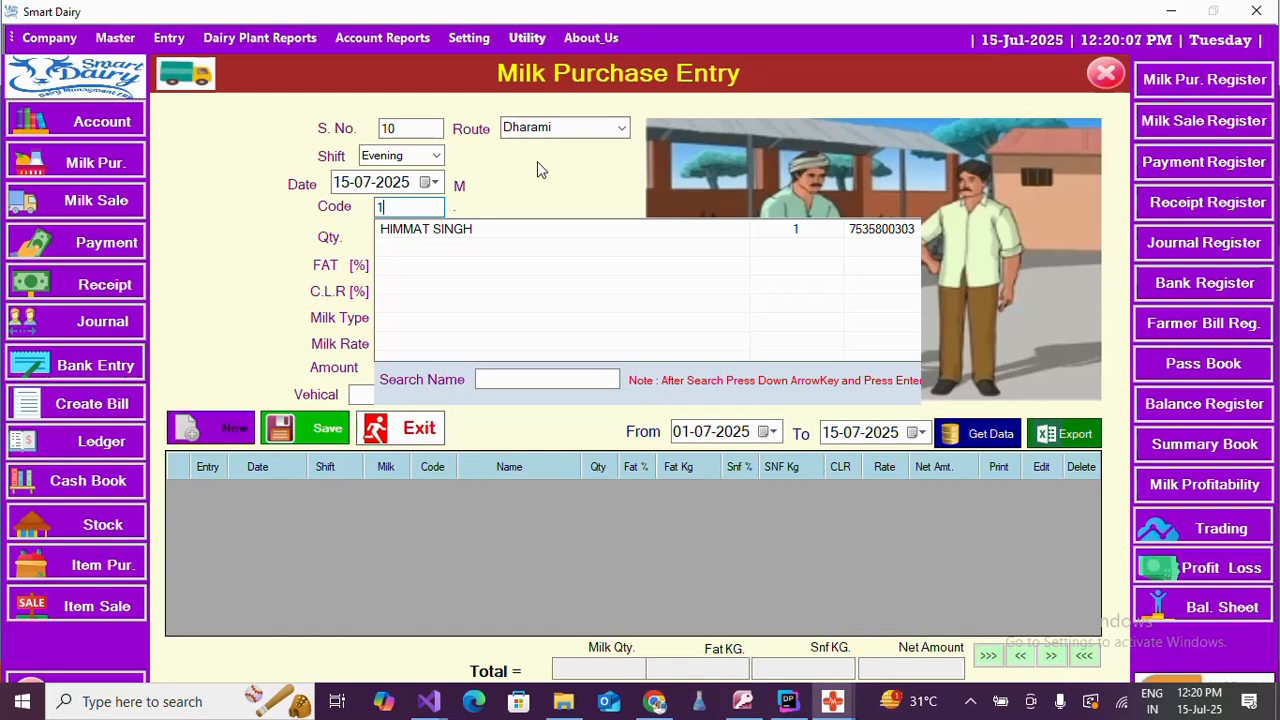
key(Down)
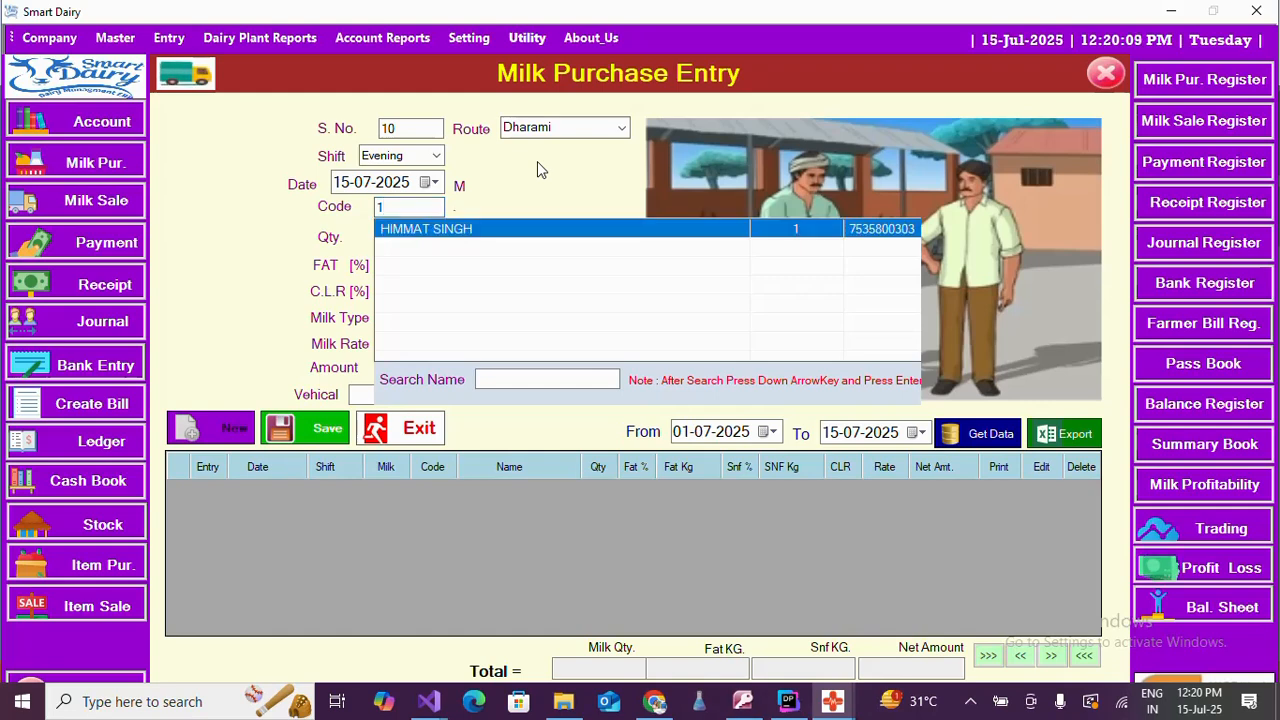
key(Return)
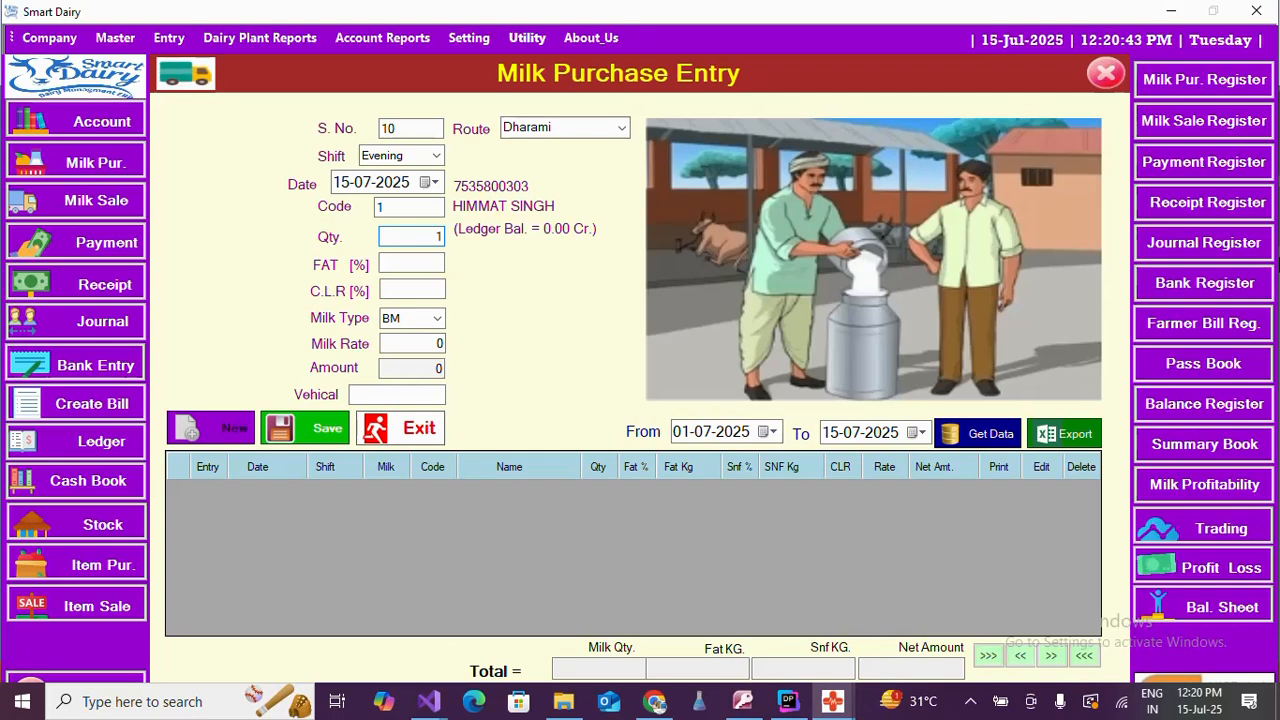
- Enter a quantity of 15, FAT 5.8% and C.L.R 25, and accept the milk type BM
text(15)
key(Return)
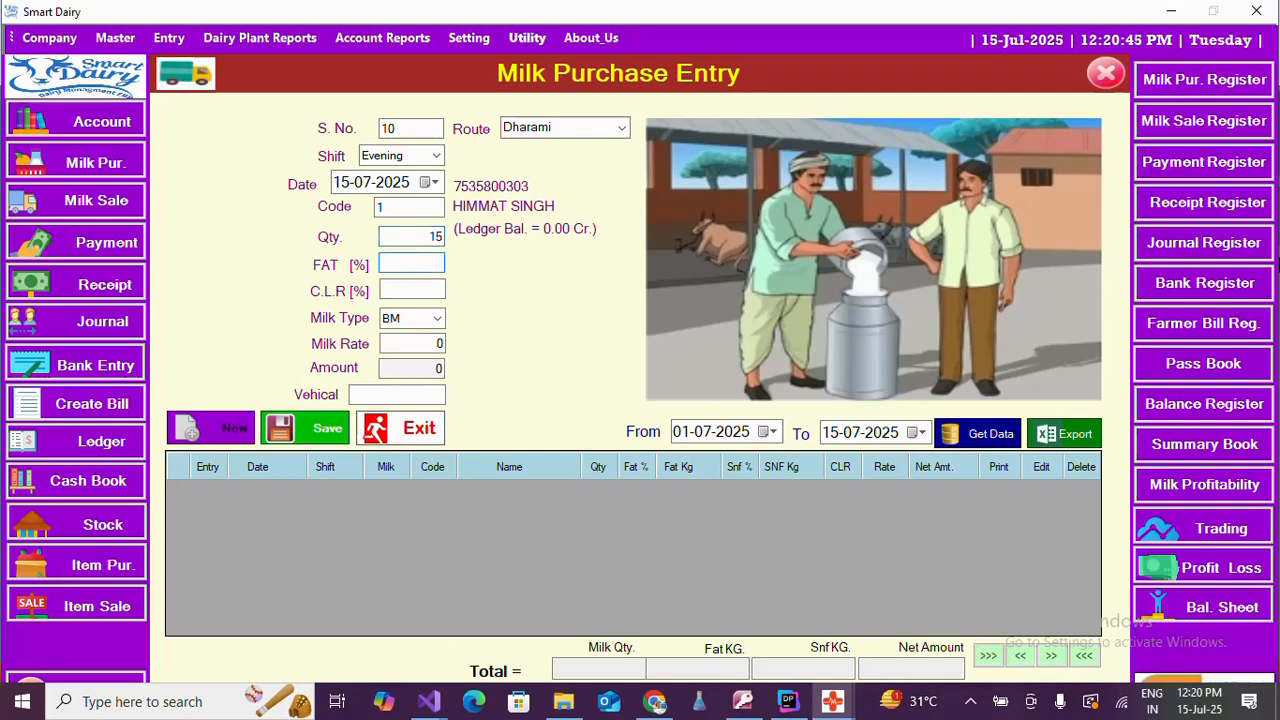
text(5.8)
key(Return)
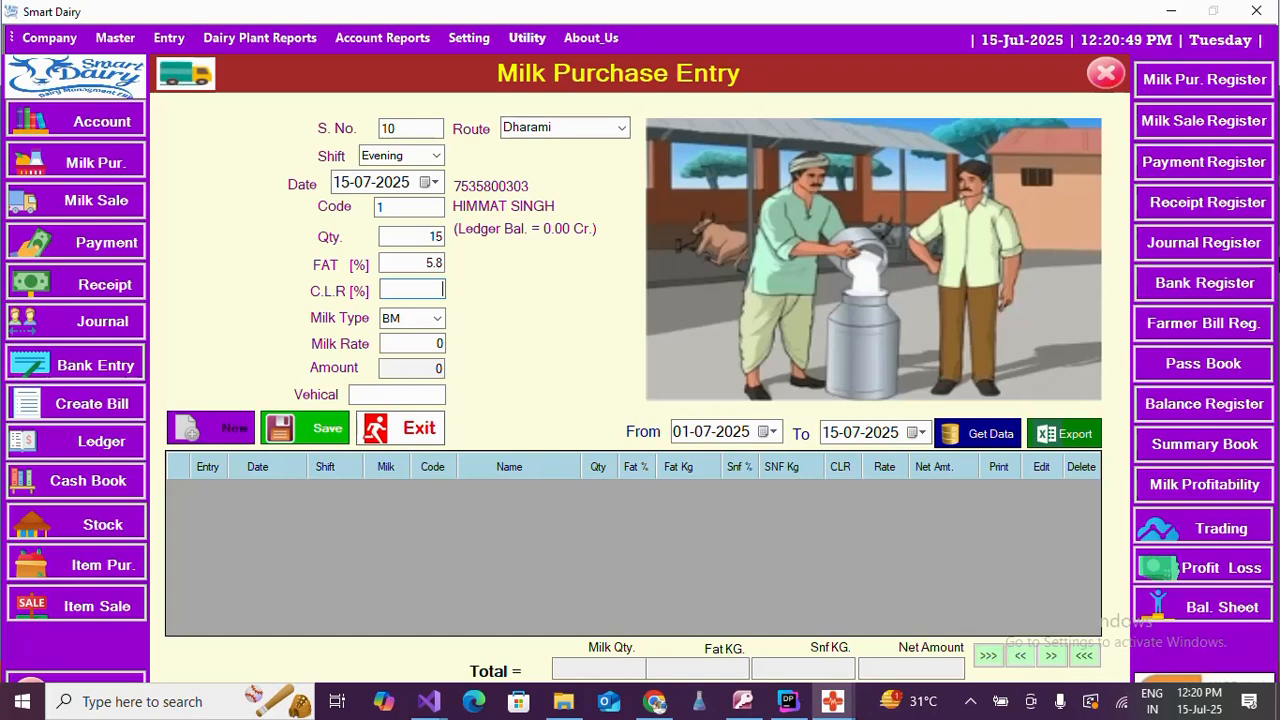
key(Return)
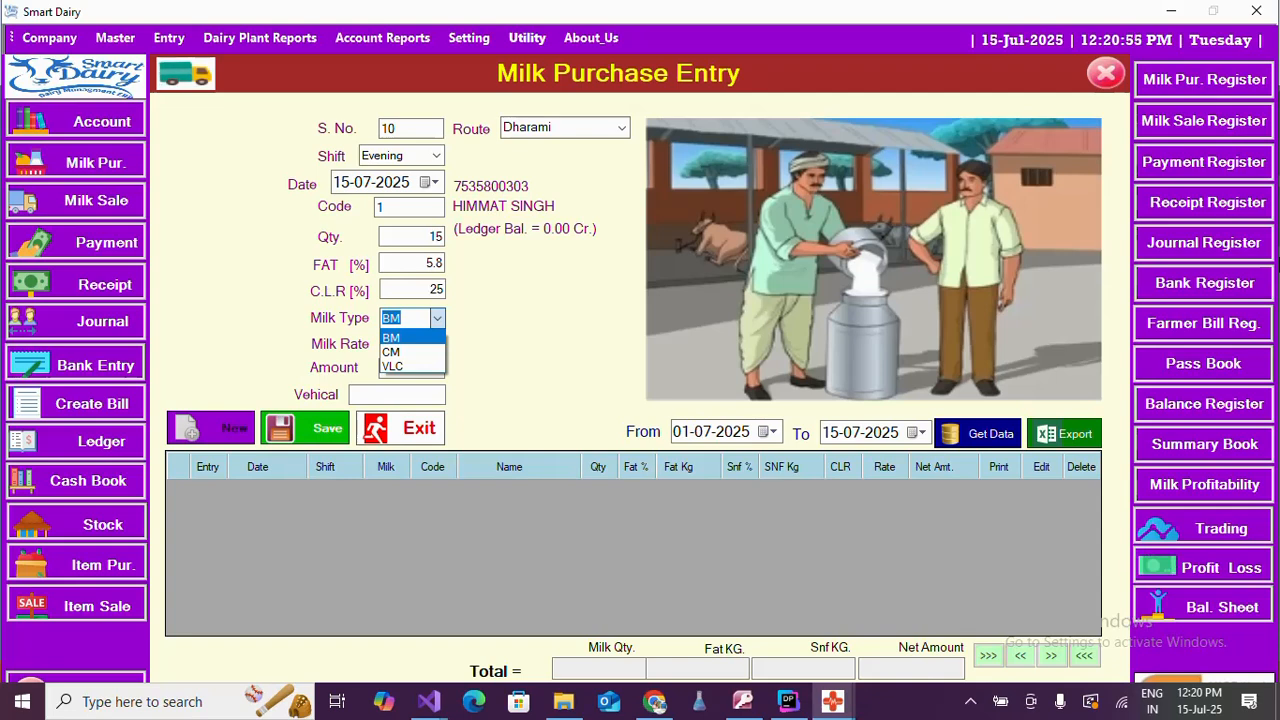
key(Return)
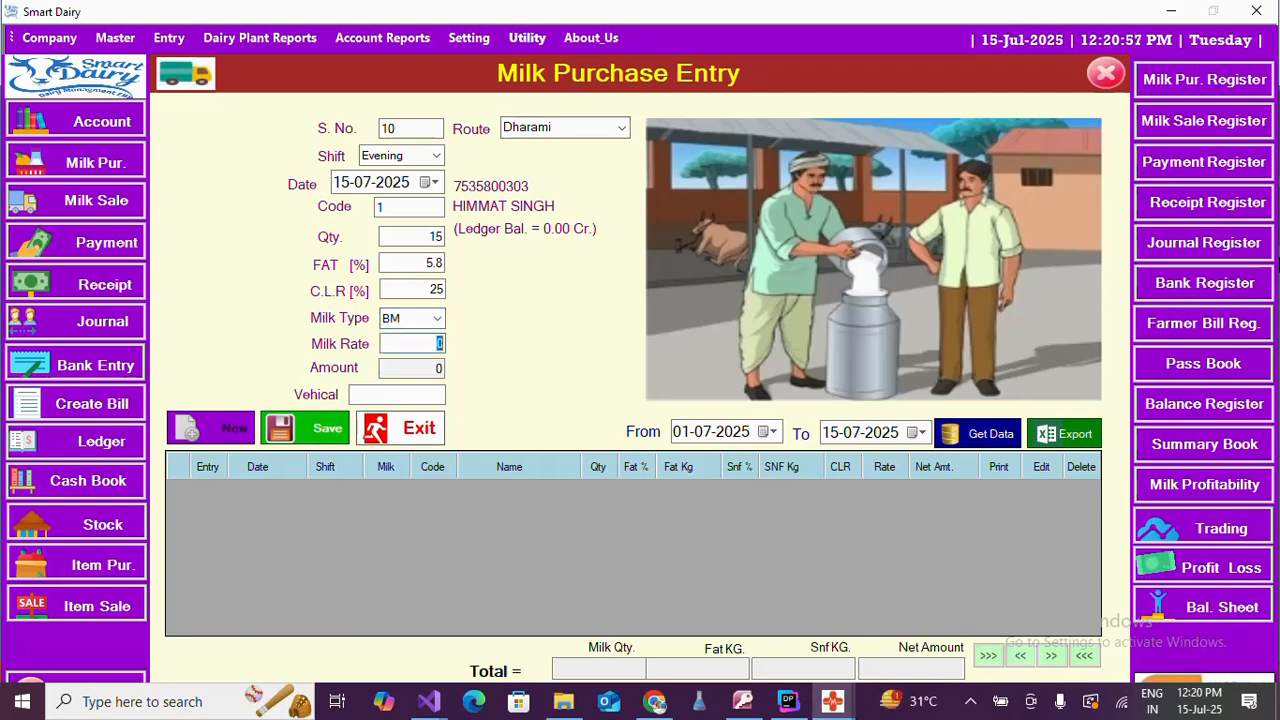
- Try a FAT value of 2.3%, and set it to 5.9% instead with the milk type BM
drag(425, 264, 468, 271)
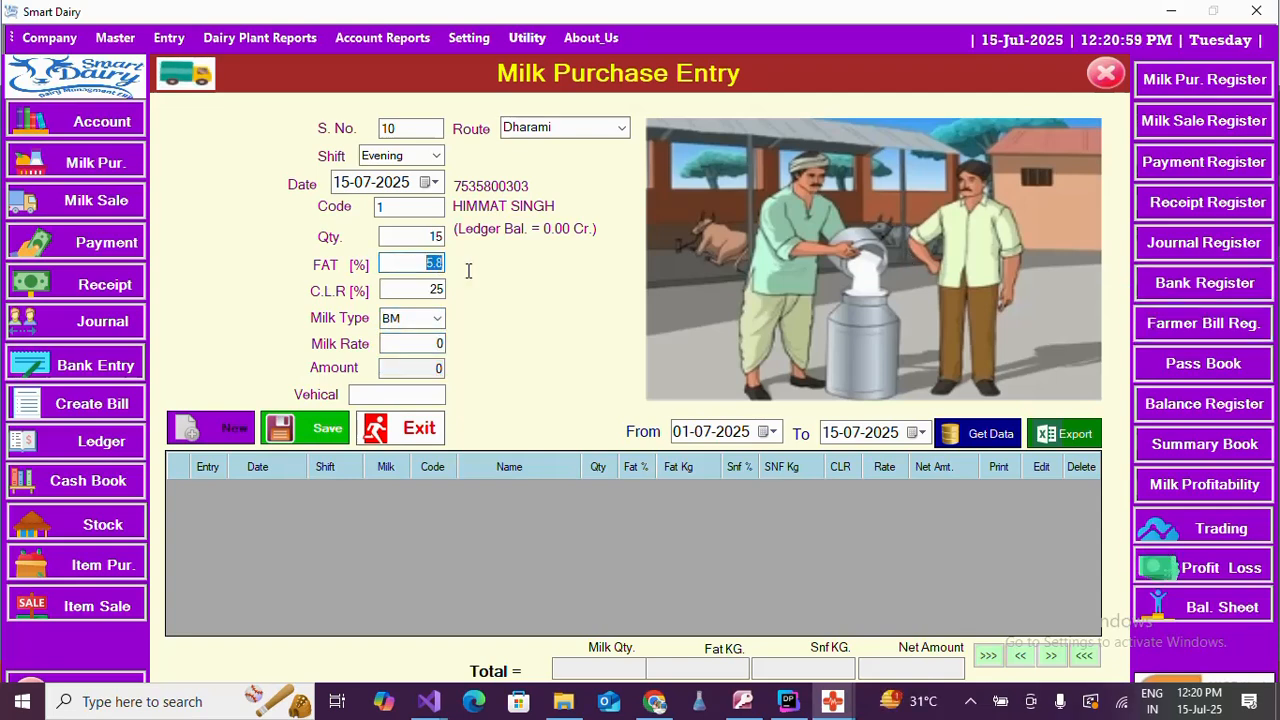
text(2.3)
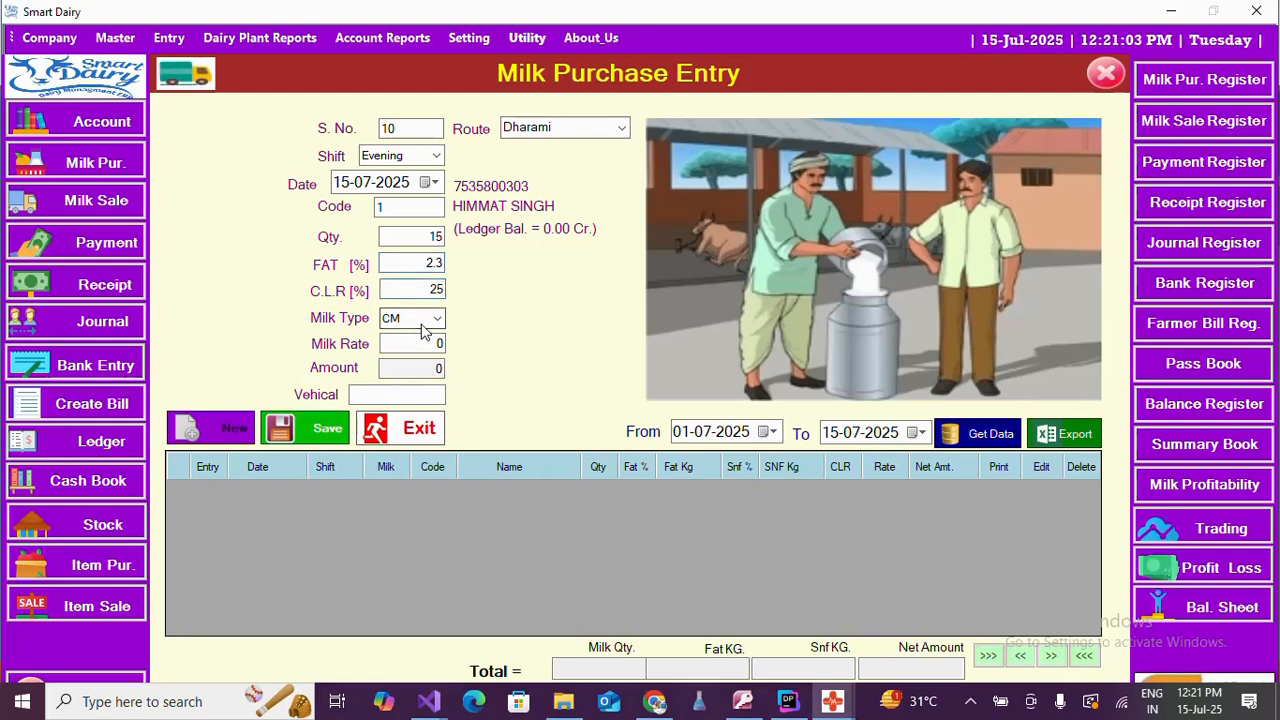
drag(427, 266, 459, 265)
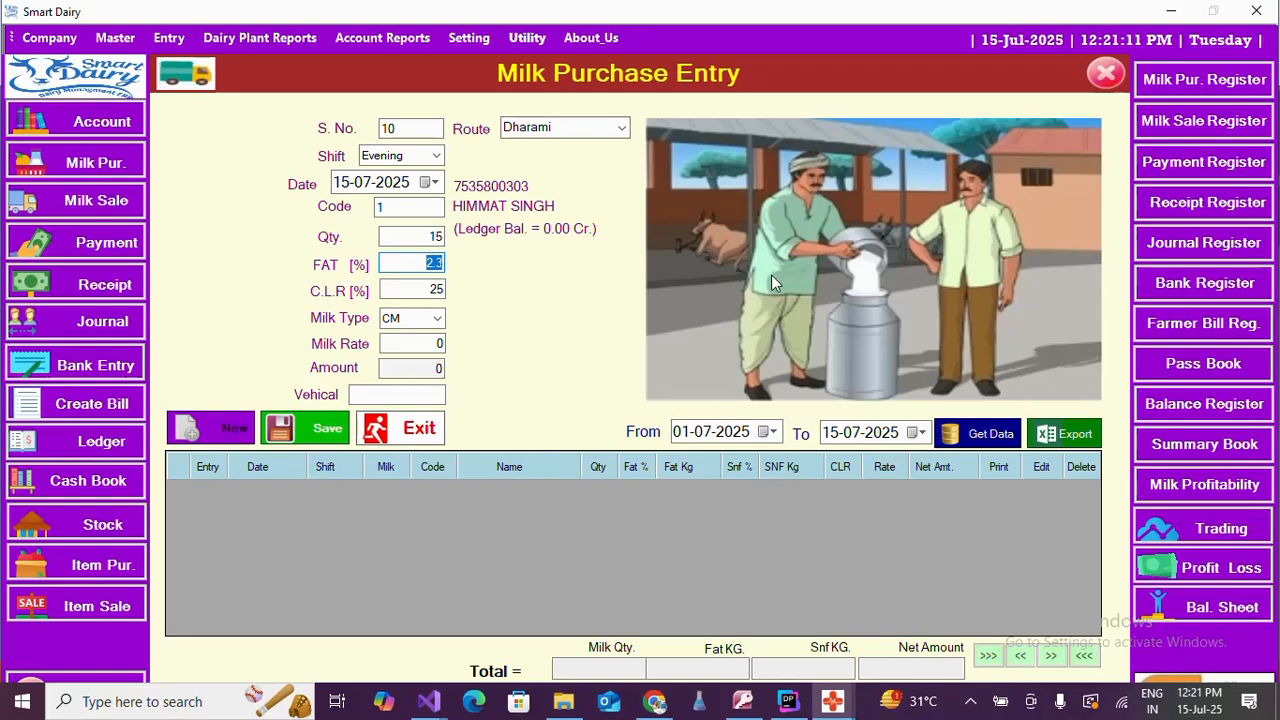
text(5.9)
key(Return)
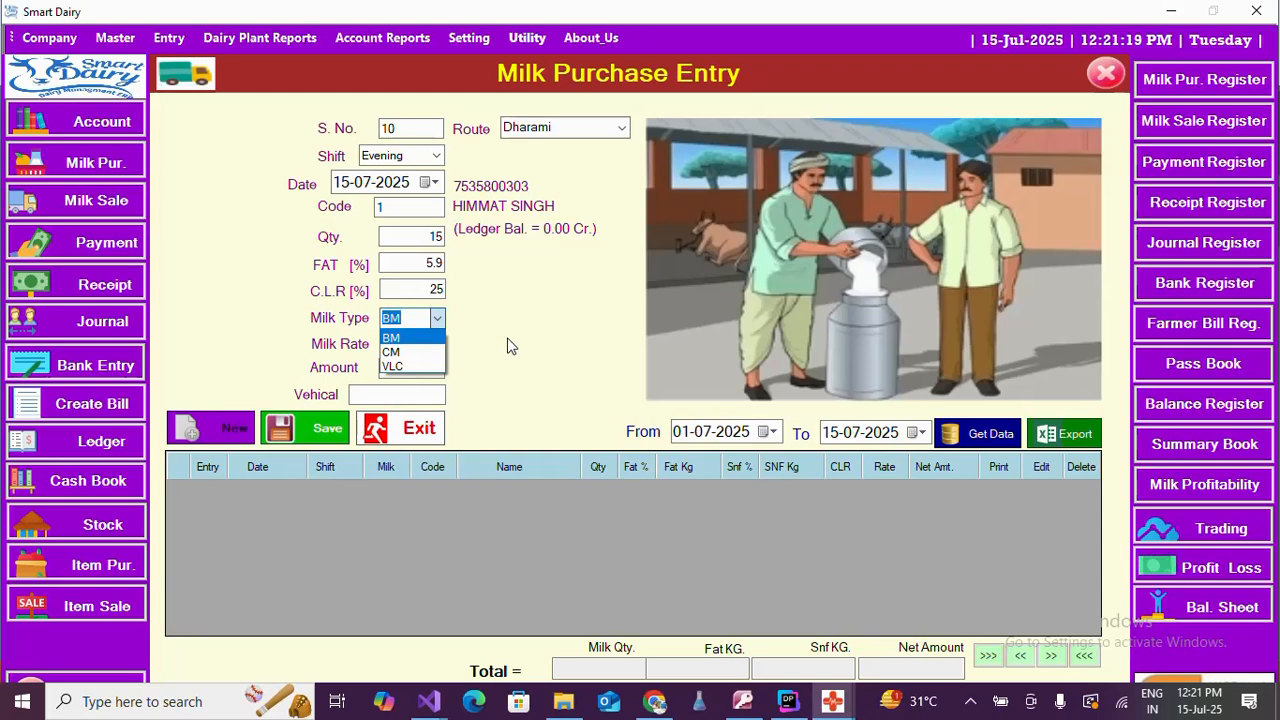
key(Return)
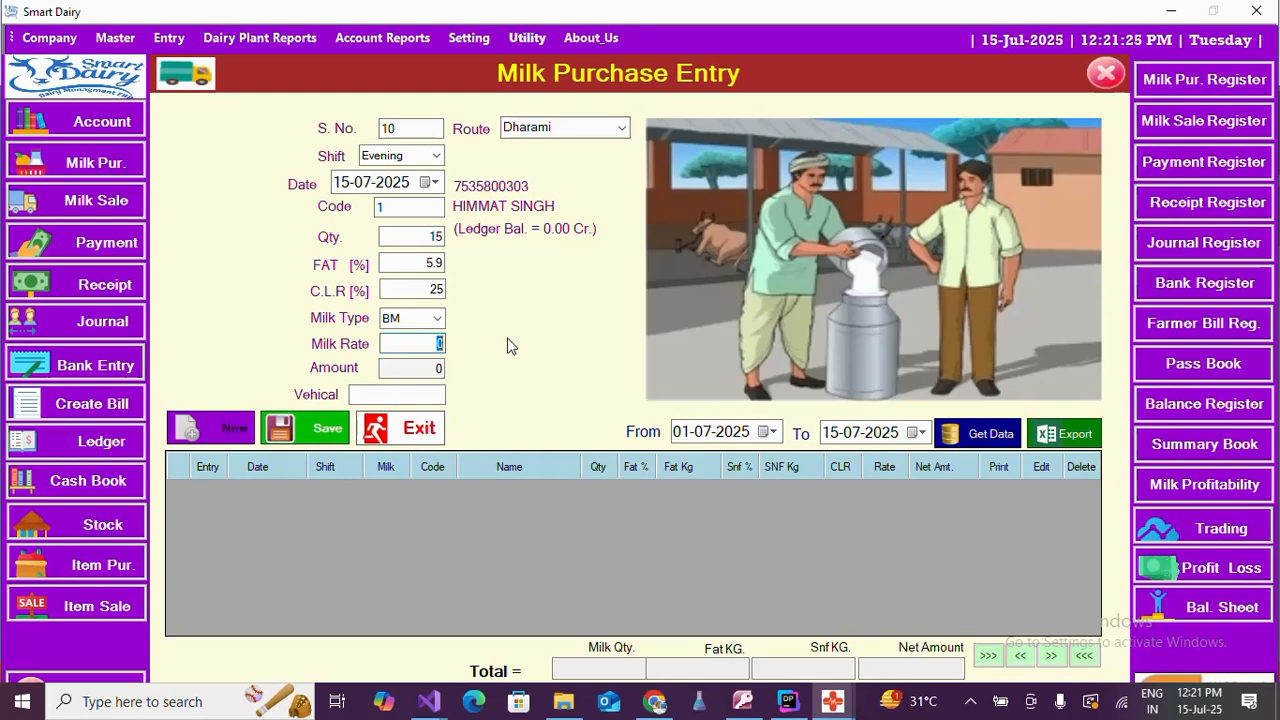
- Set the milk rate to 55, fill in the vehicle's registration number and save the purchase entry
text(55)
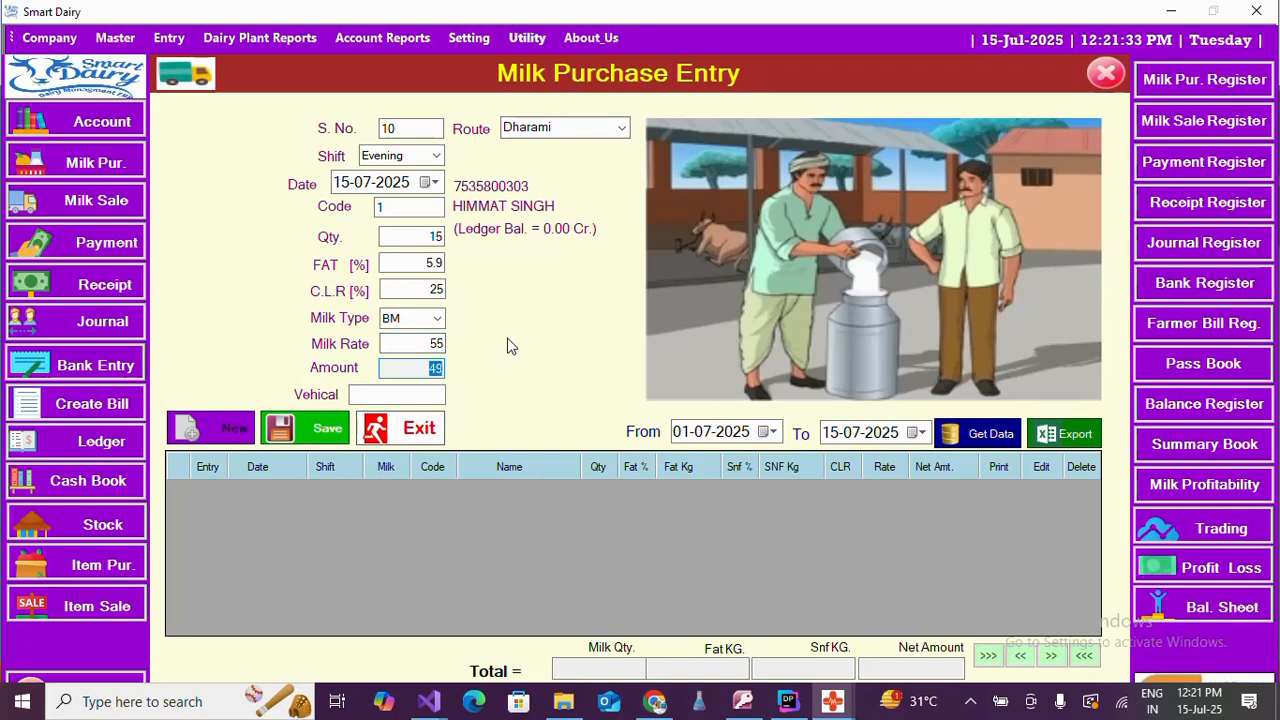
key(Return)
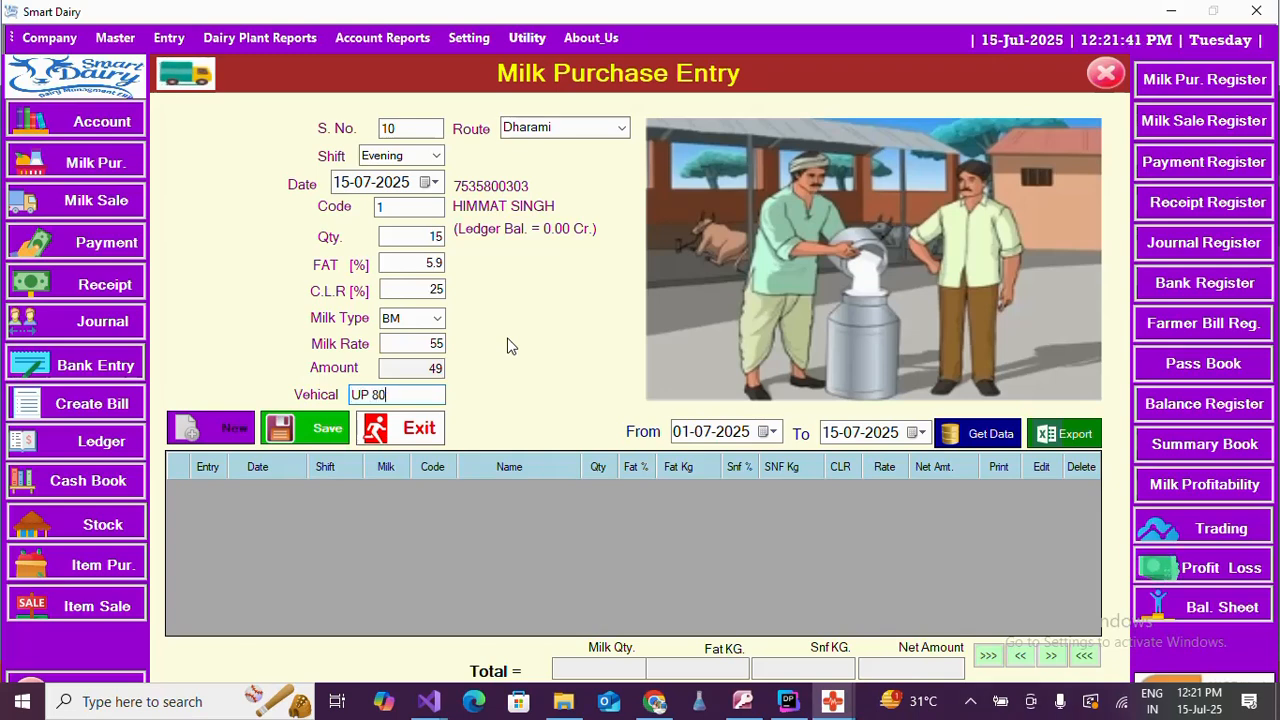
text(2)
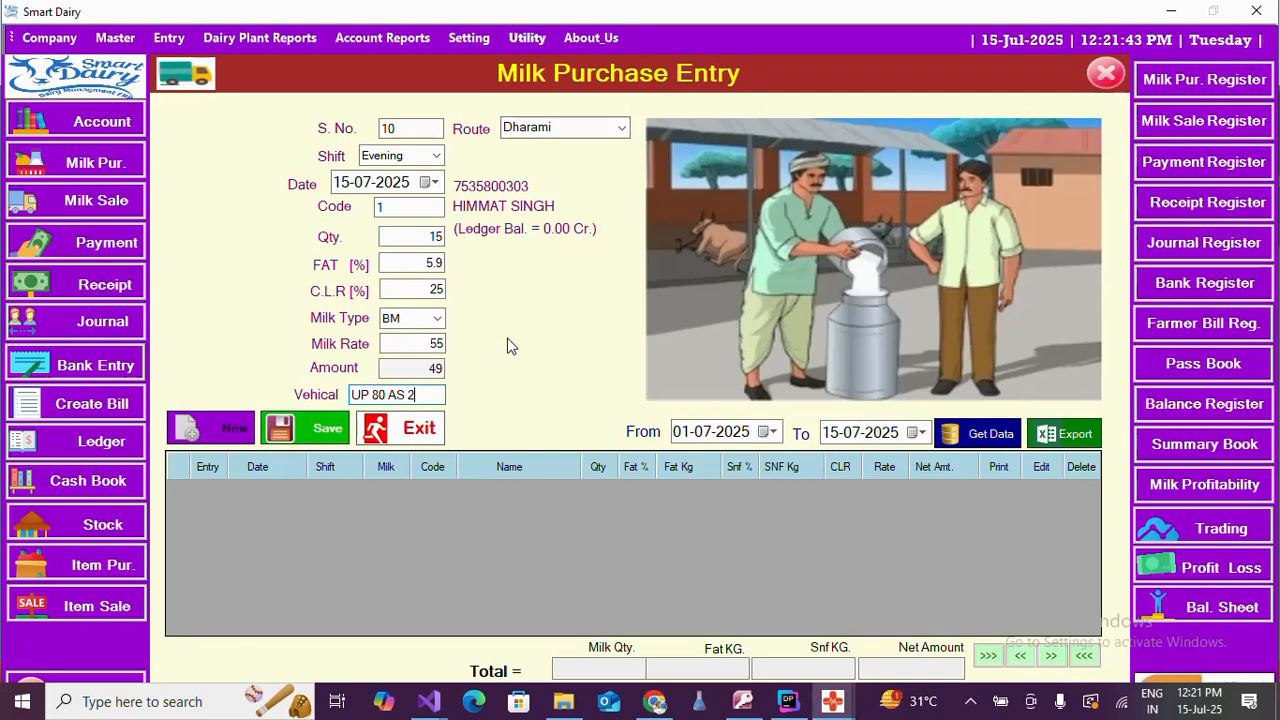
text(546)
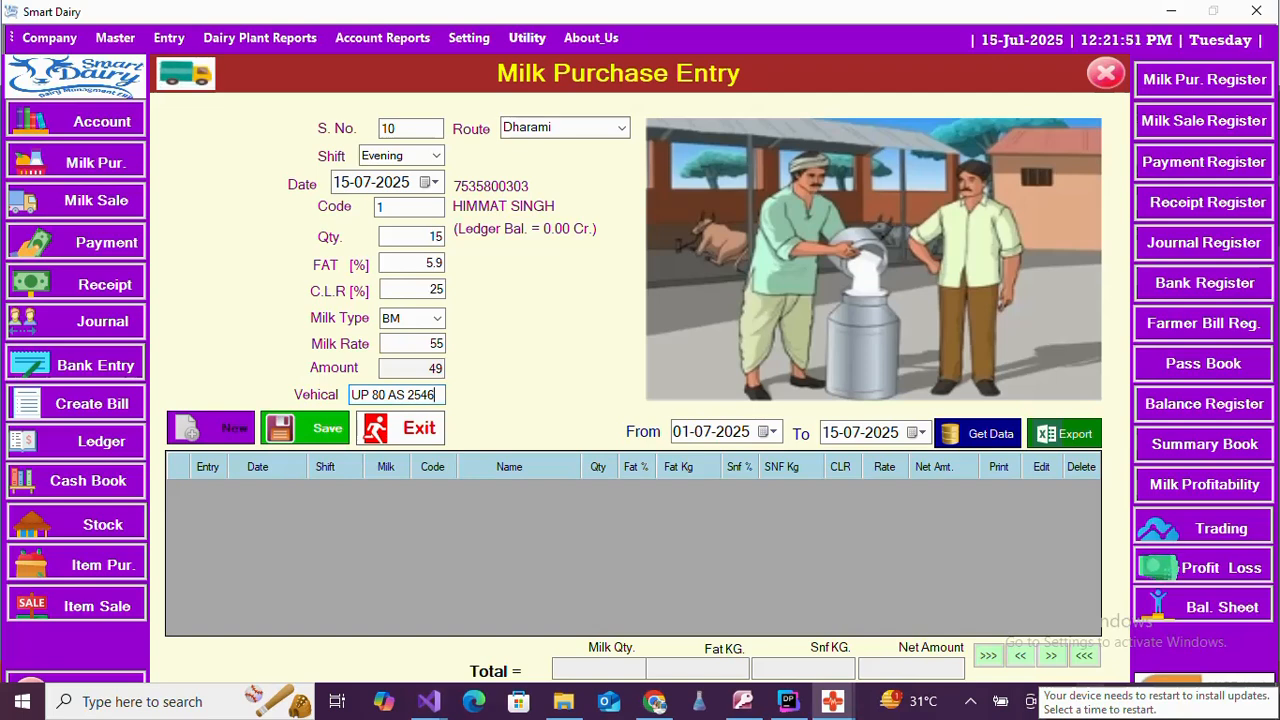
key(Tab)
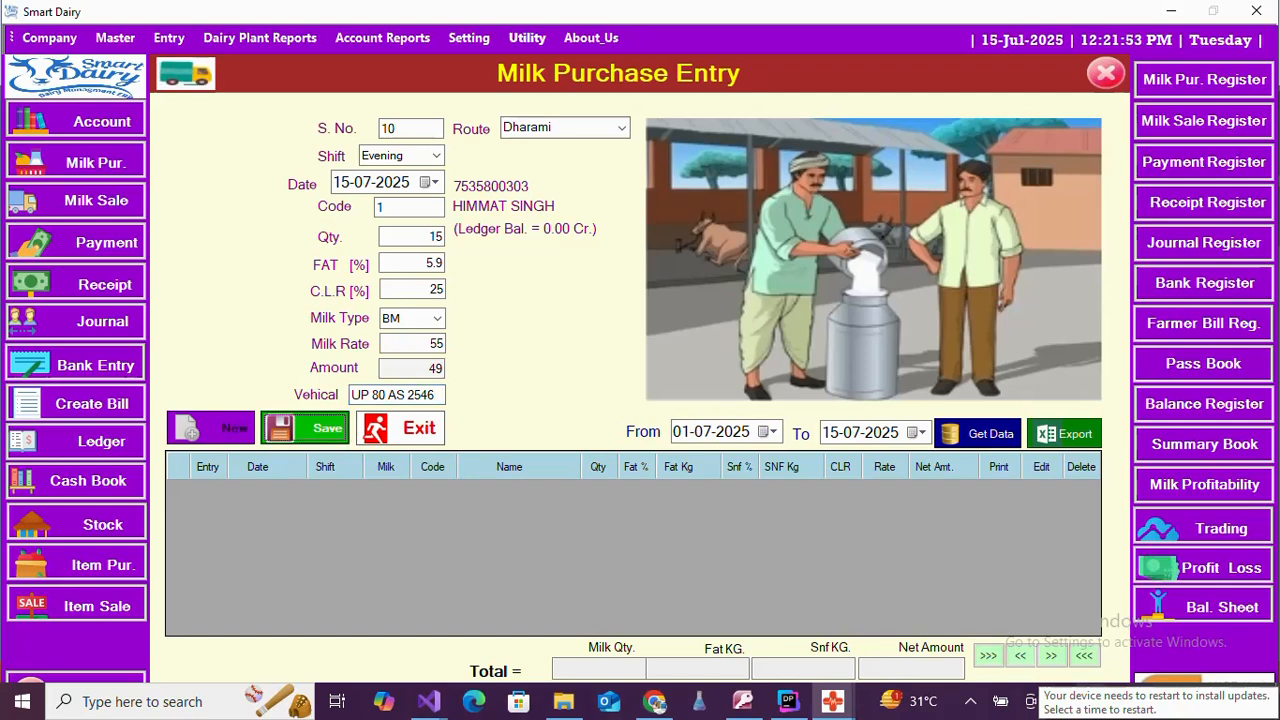
key(Return)
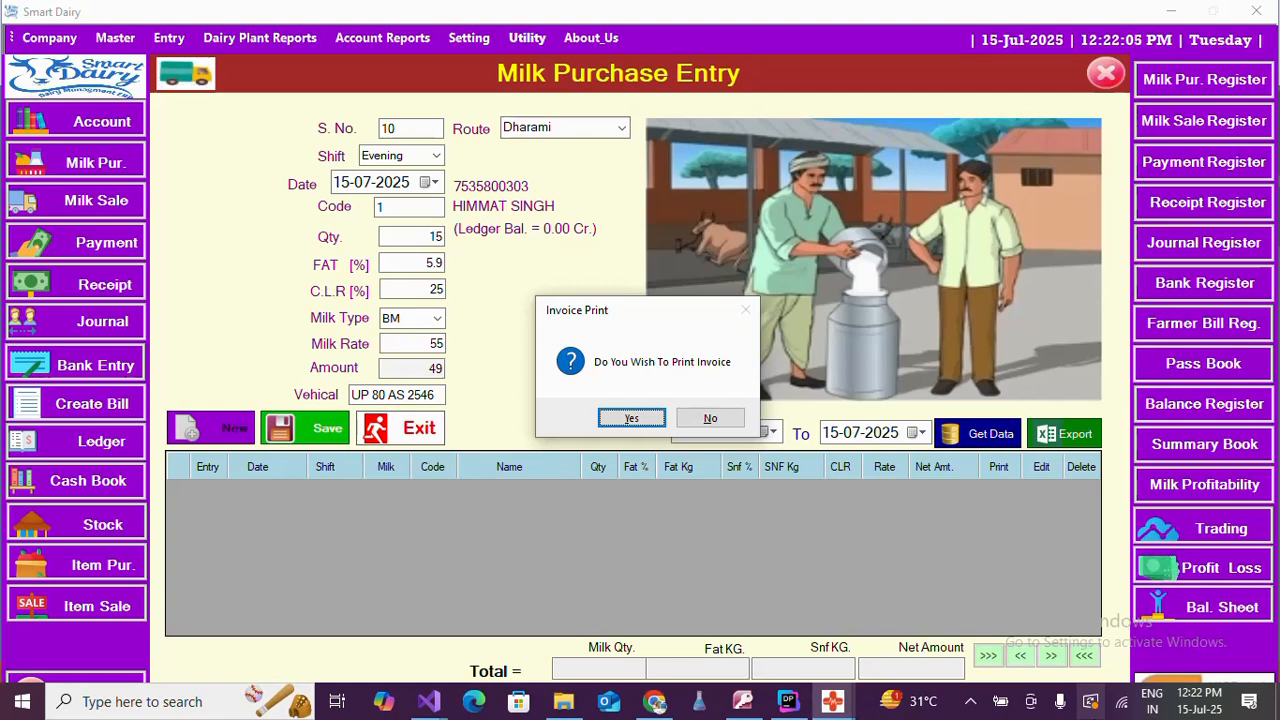
- Open the print preview of the saved entry's milk slip and close it after checking
key(Return)
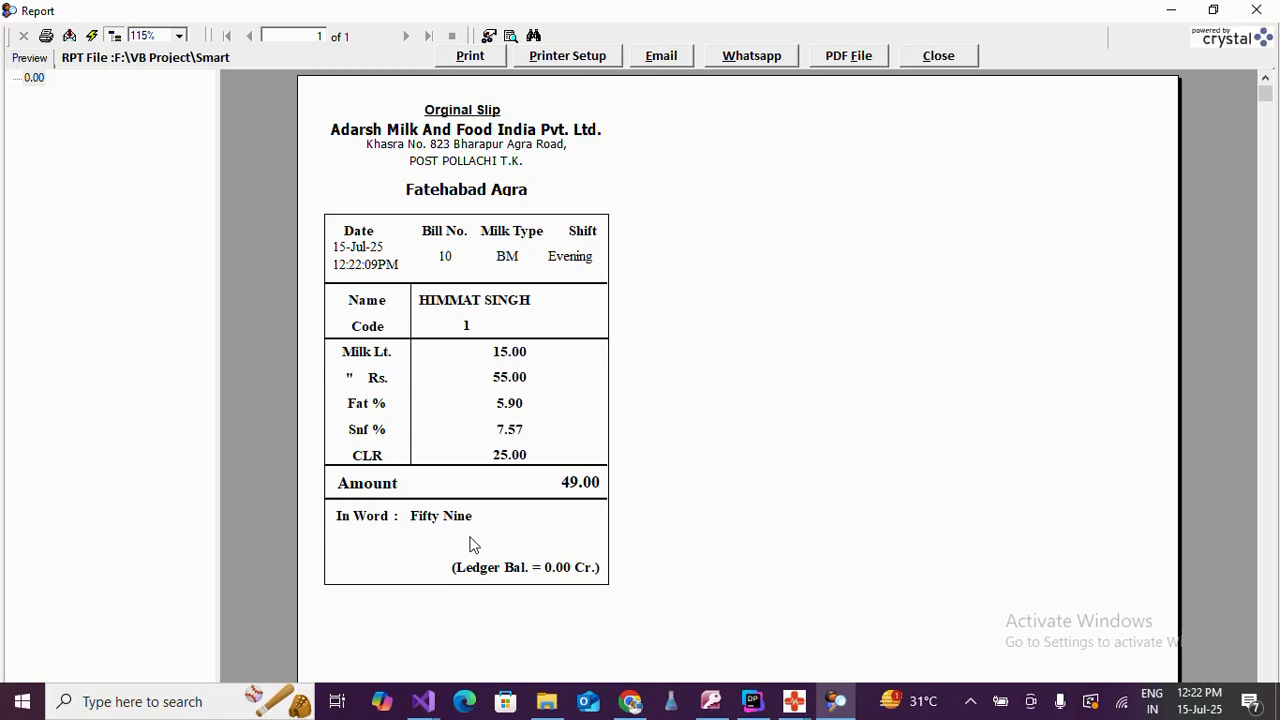
click(938, 55)
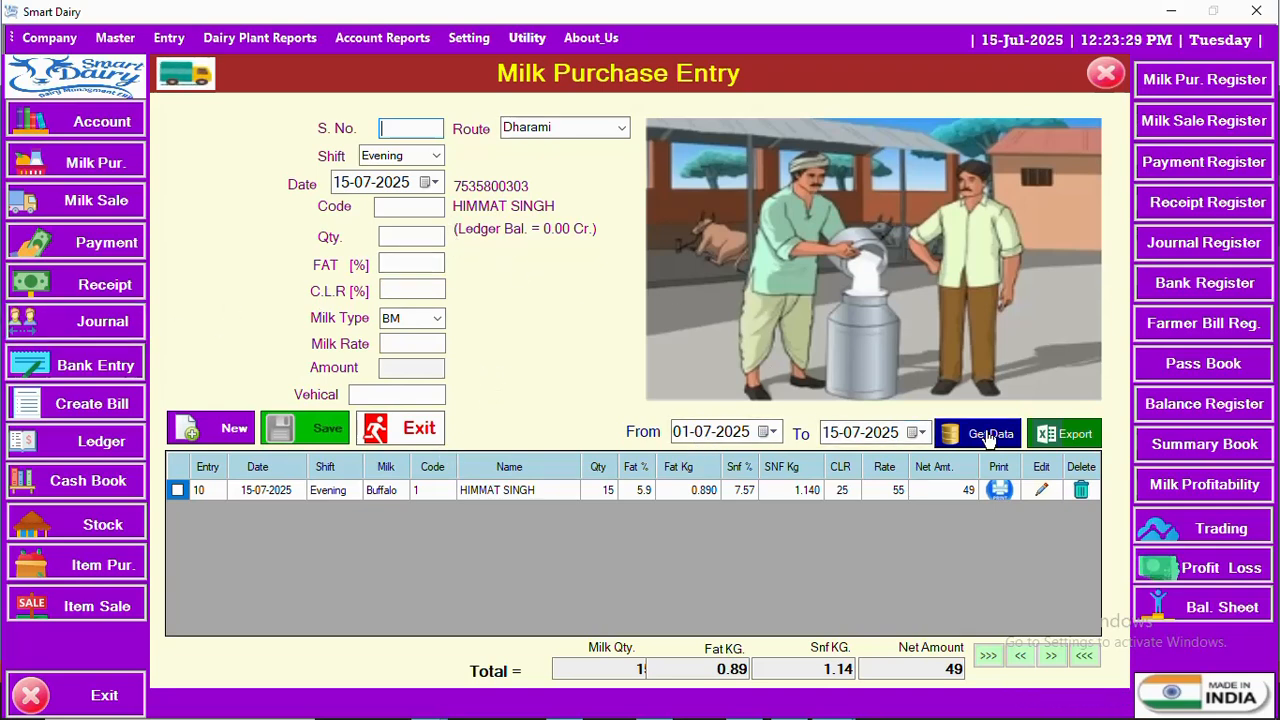
- Open the milk slip print preview for the purchase entry in the list and close it after checking
click(1001, 491)
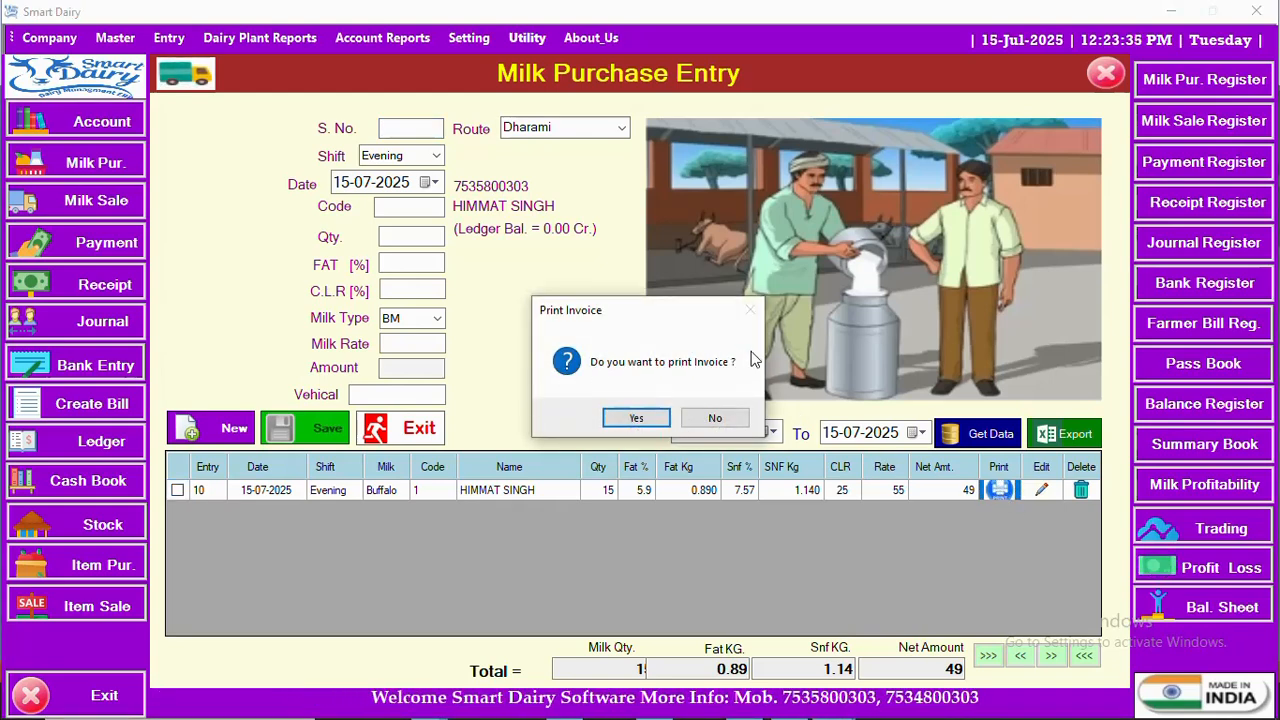
click(637, 419)
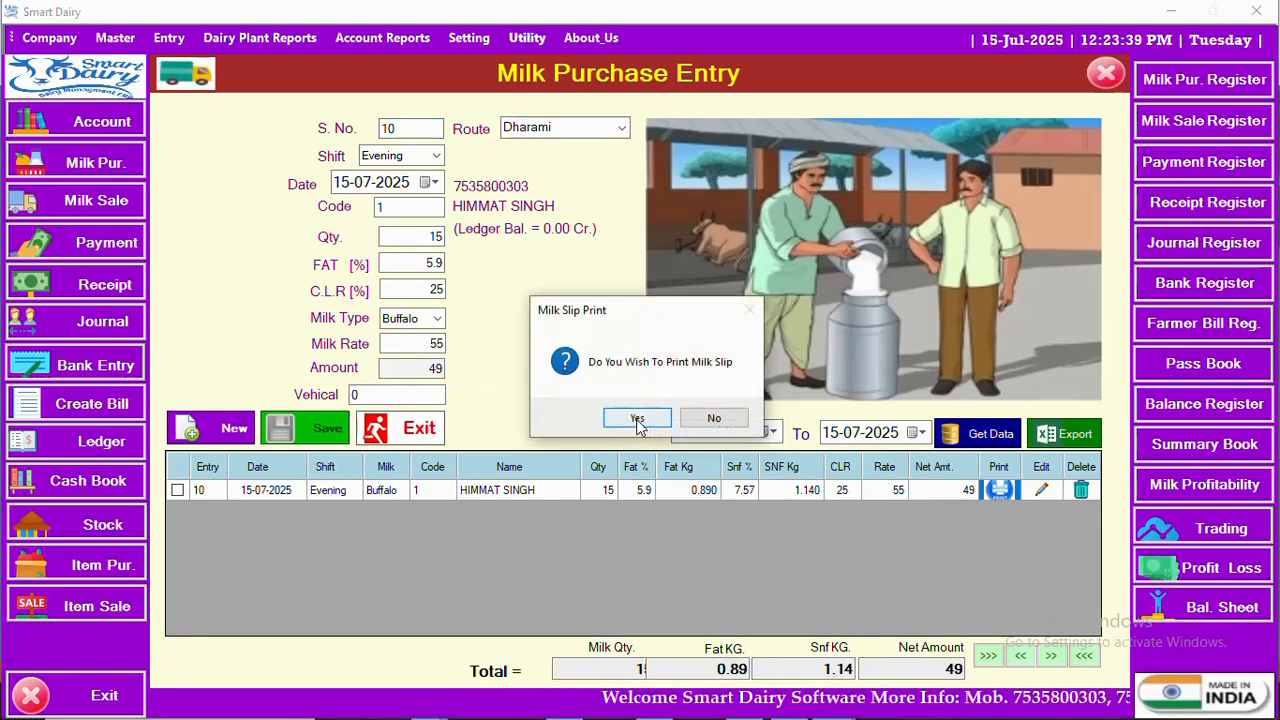
click(638, 420)
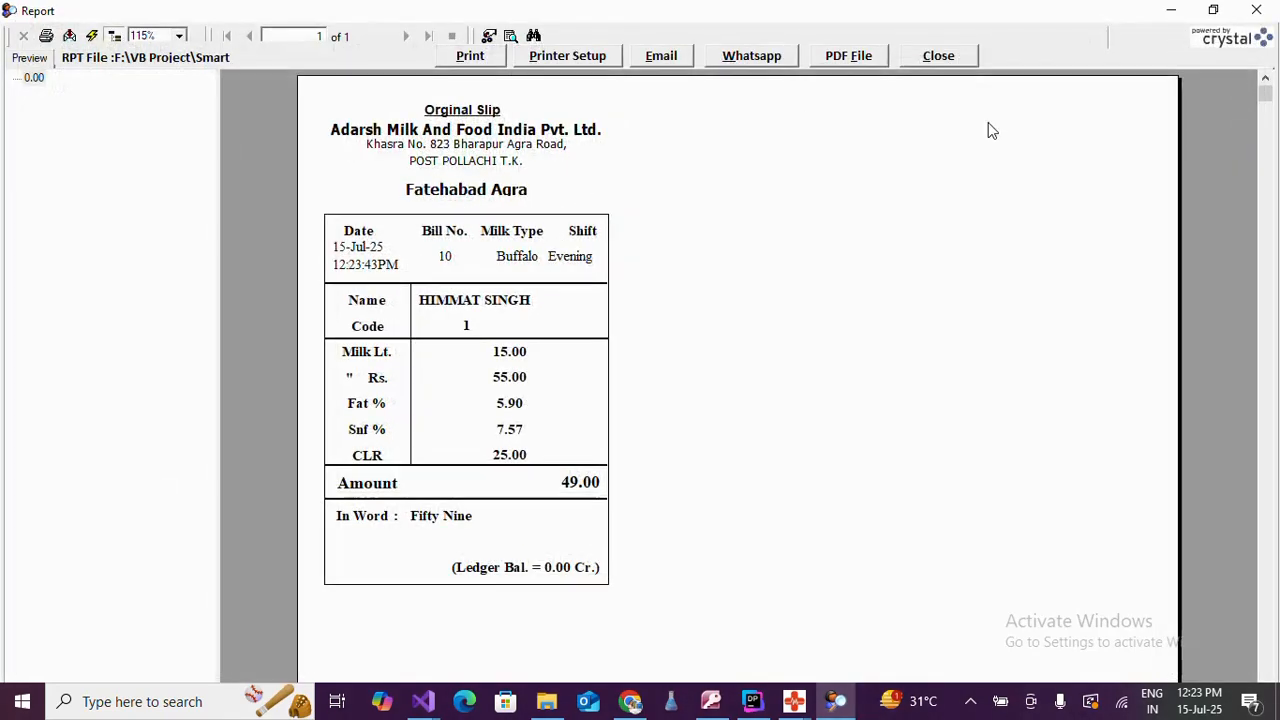
click(950, 61)
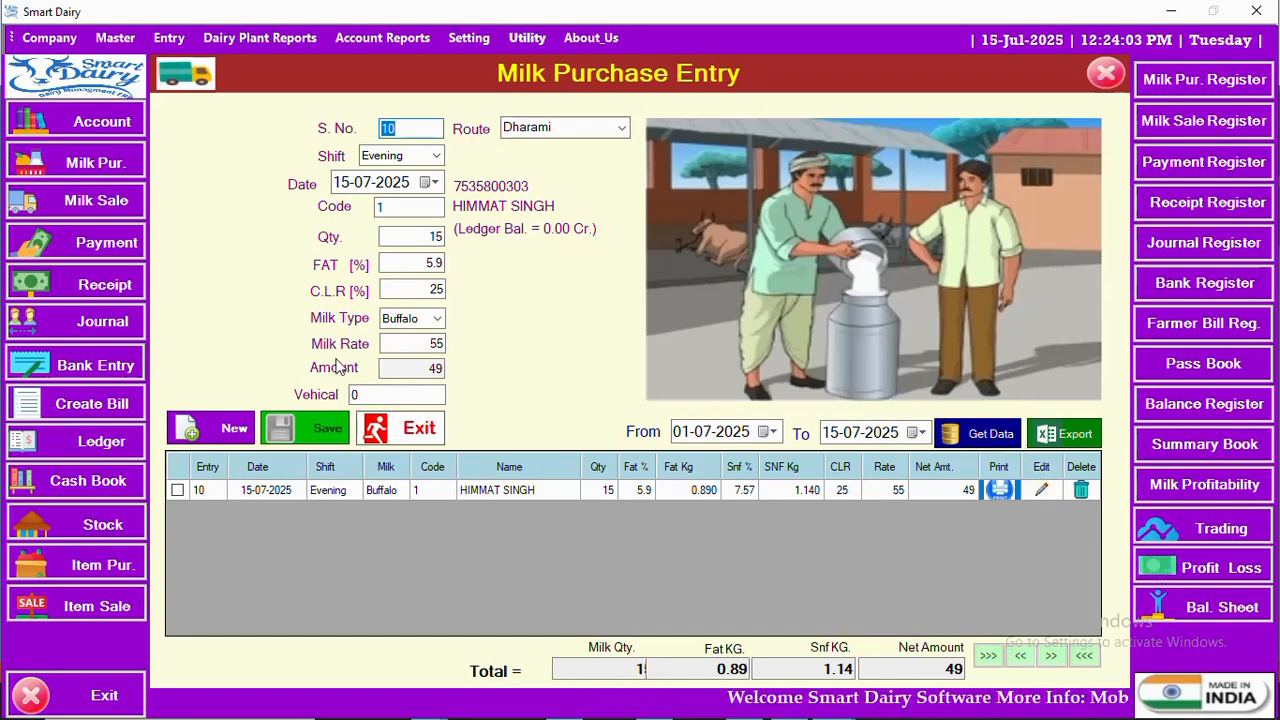
- Open the listed purchase entry for editing, entering the required password to authorise it
click(1038, 489)
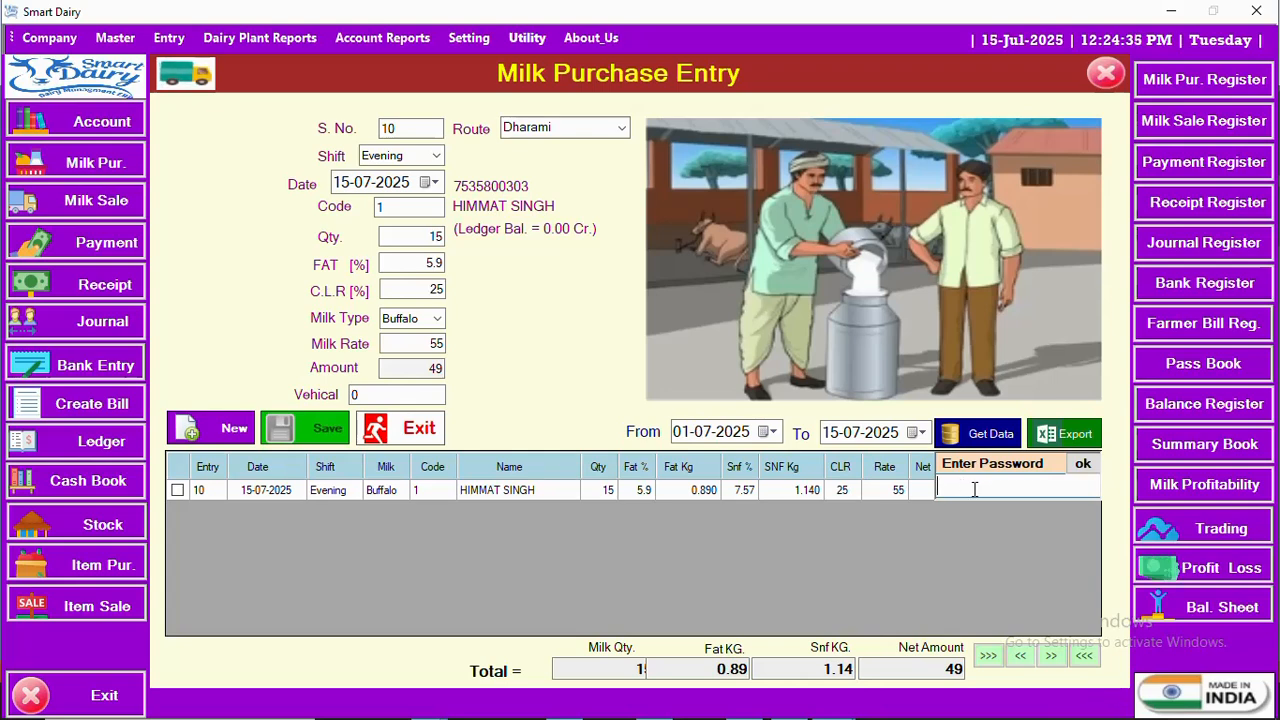
text(***)
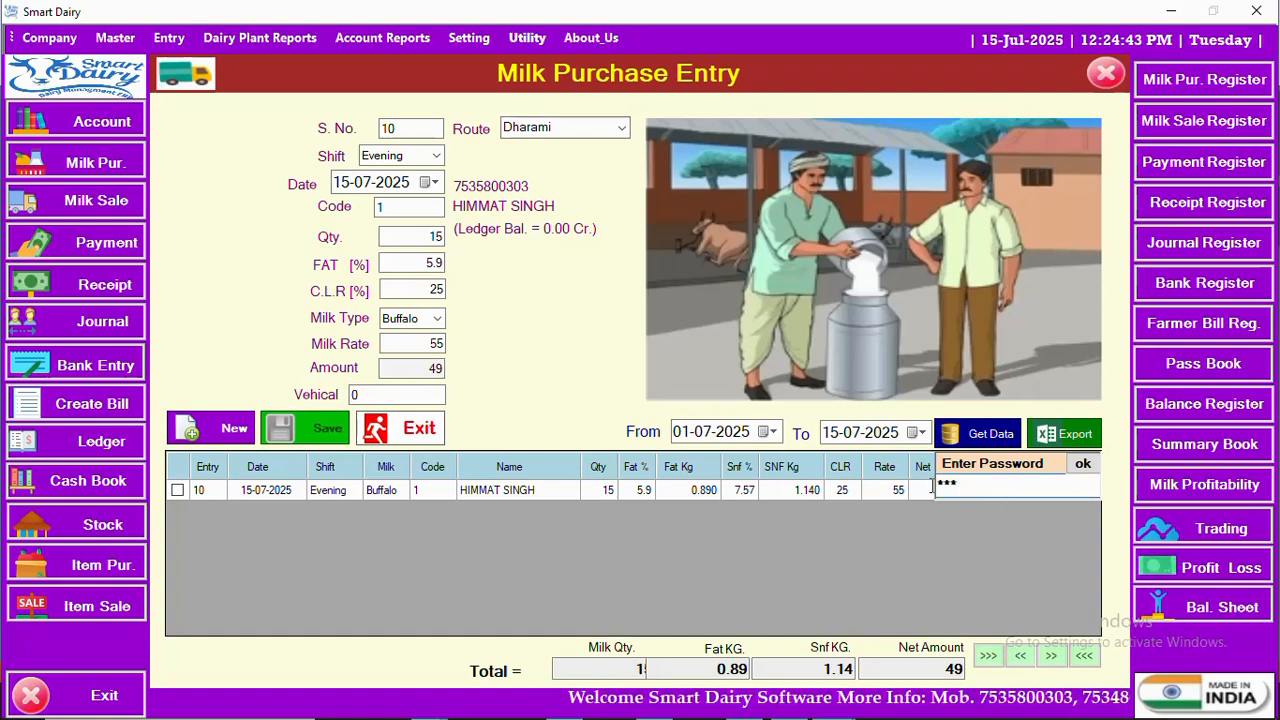
click(1083, 465)
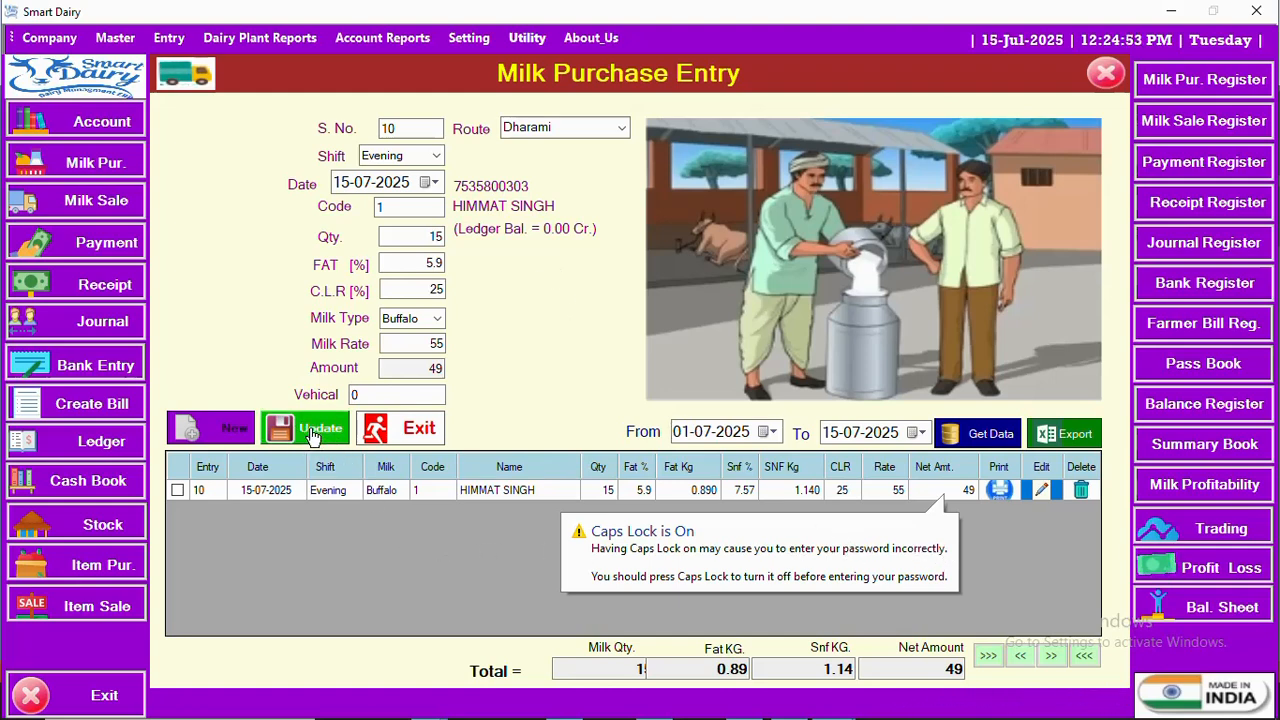
- Set the entry's quantity to 20, update the record and decline printing the invoice
click(428, 236)
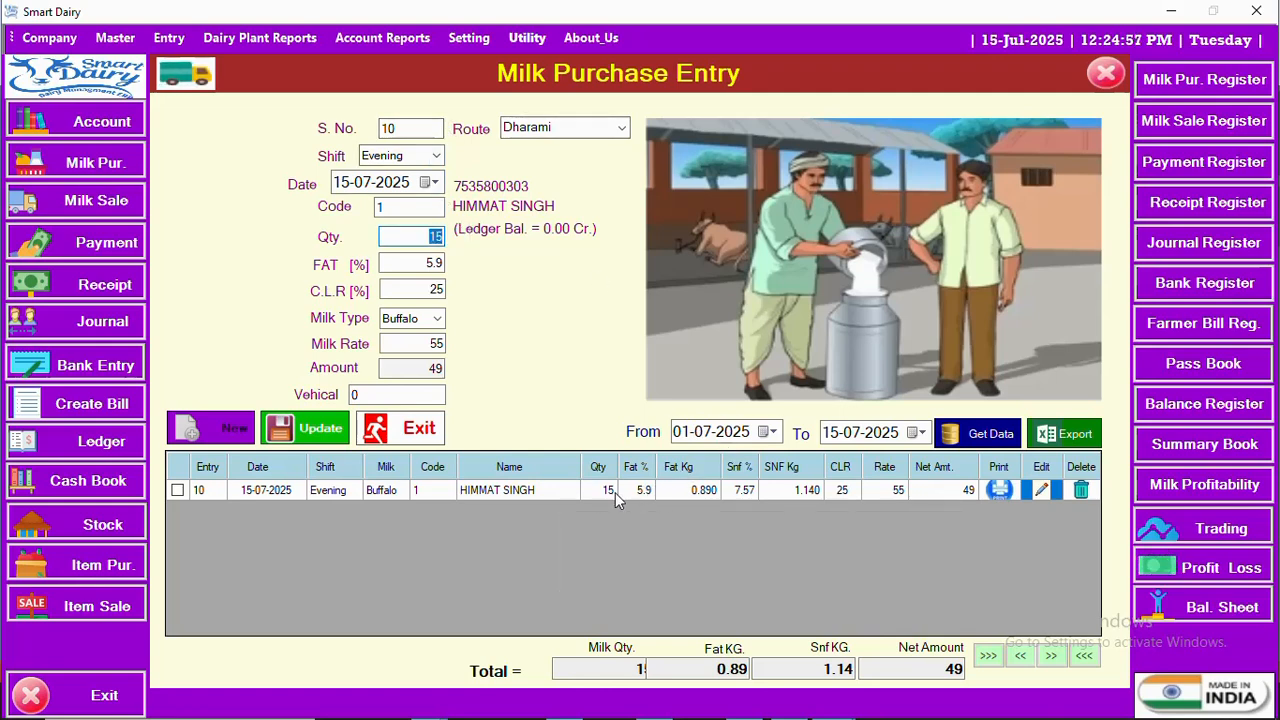
text(20)
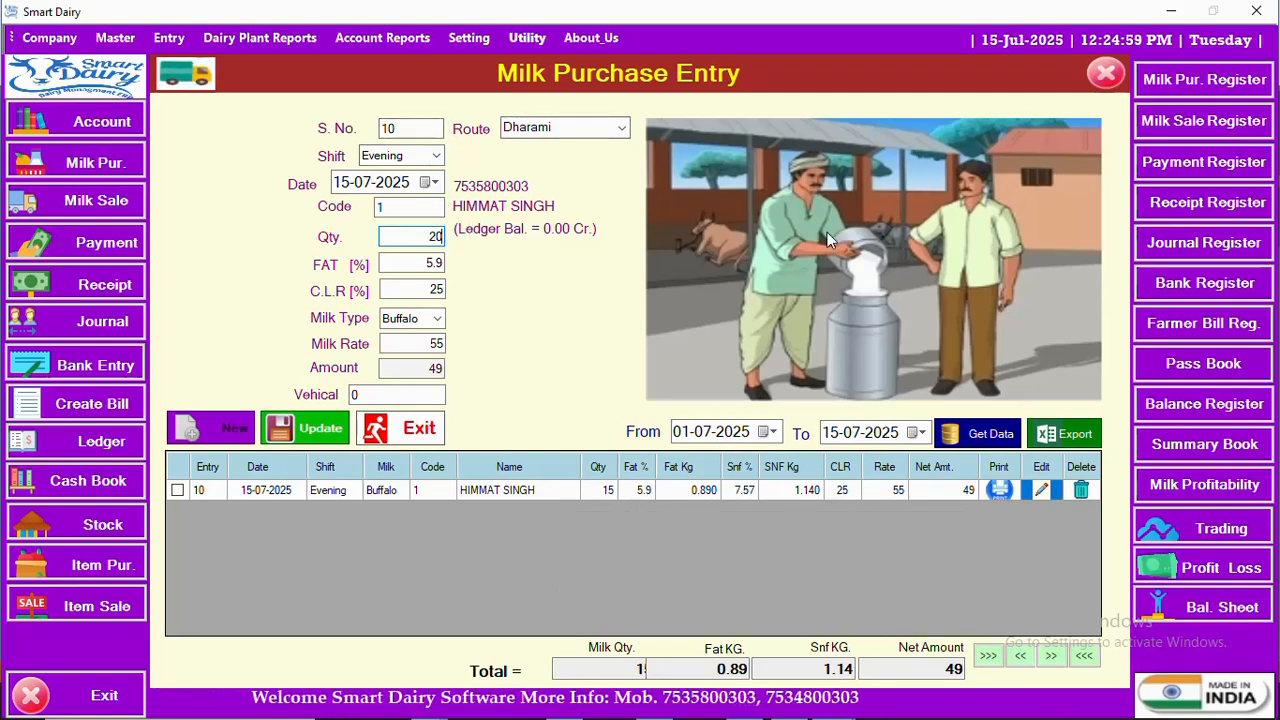
click(320, 433)
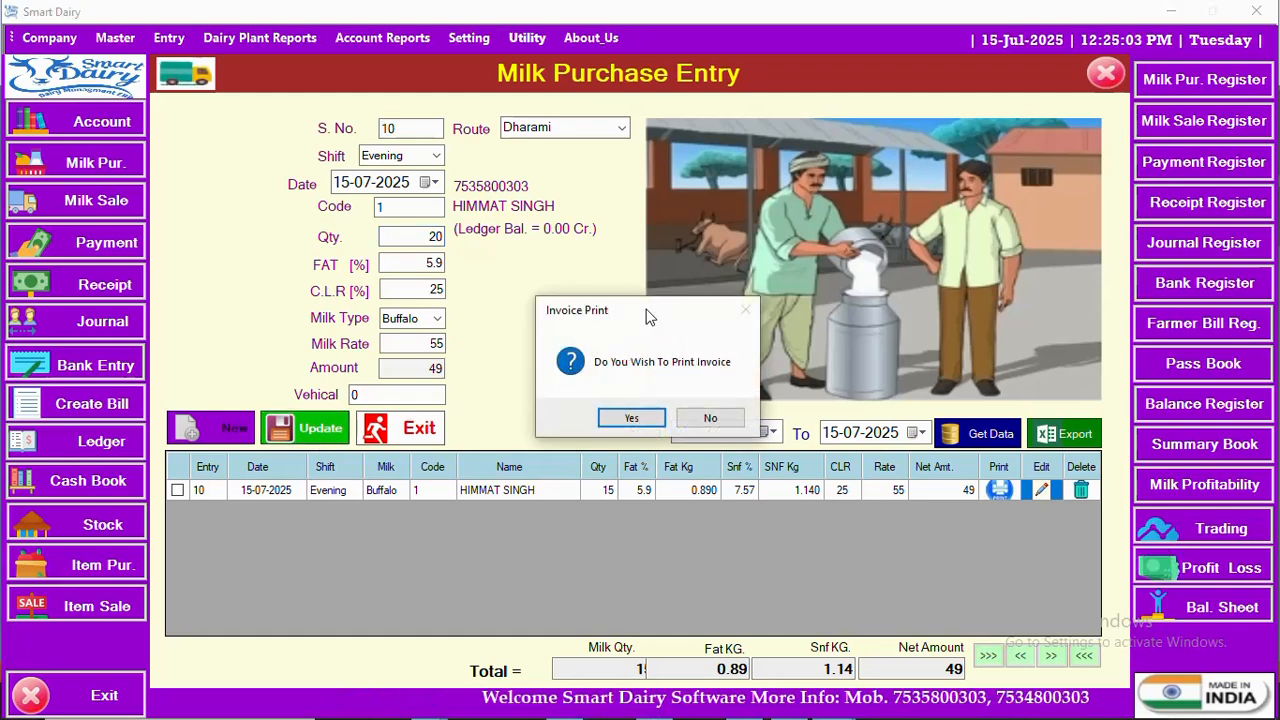
click(710, 418)
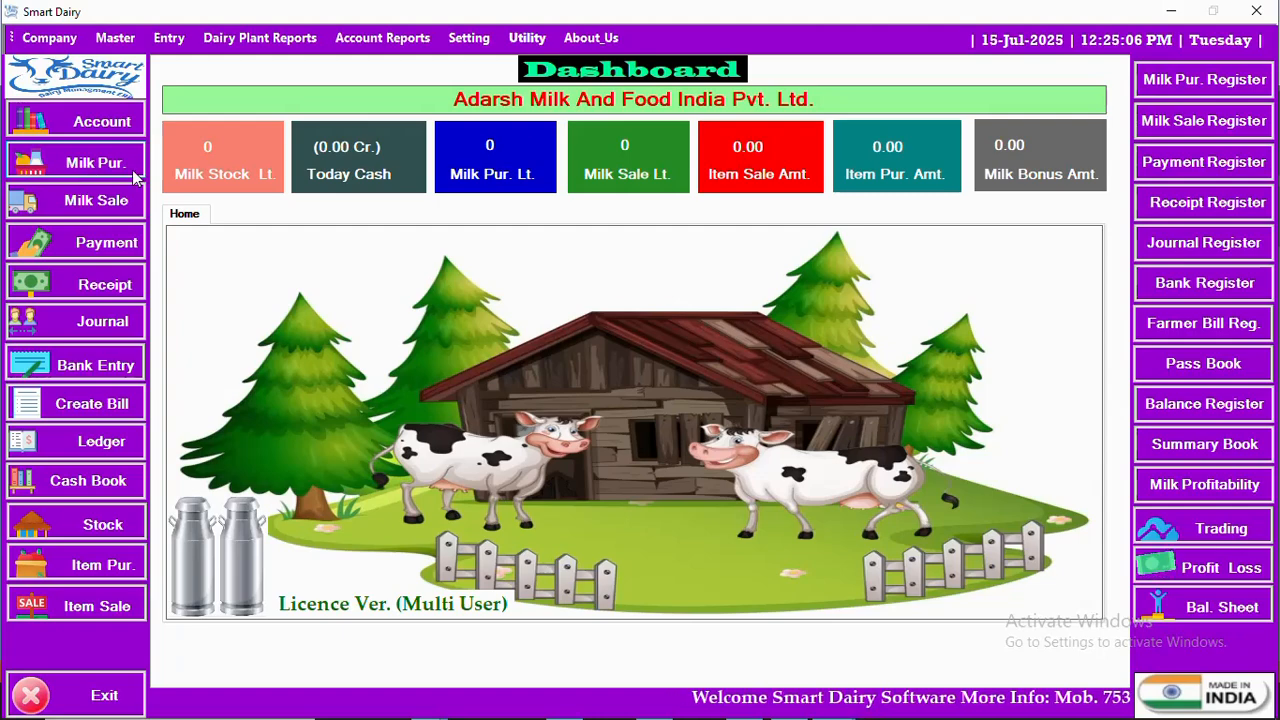
- Reopen the milk purchase entry form and examine the updated row's name, fat, SNF, CLR, rate and net amount, plus the totals
click(96, 163)
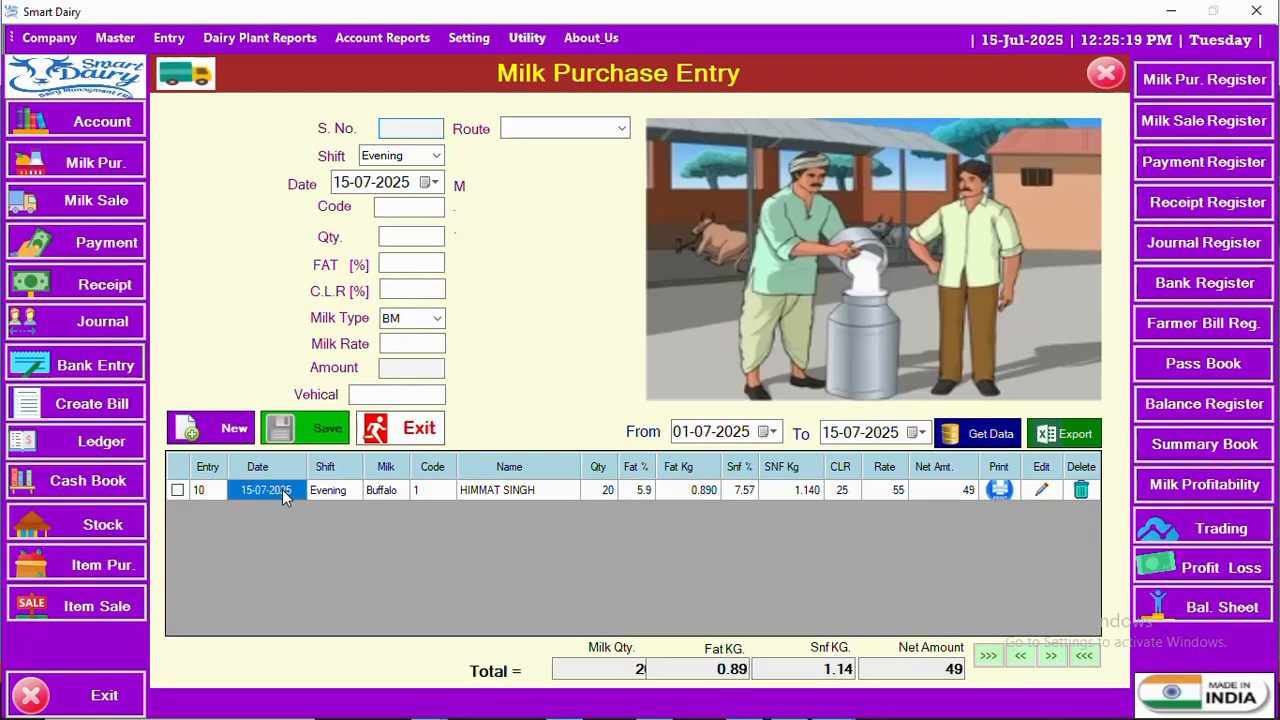
click(482, 493)
click(635, 493)
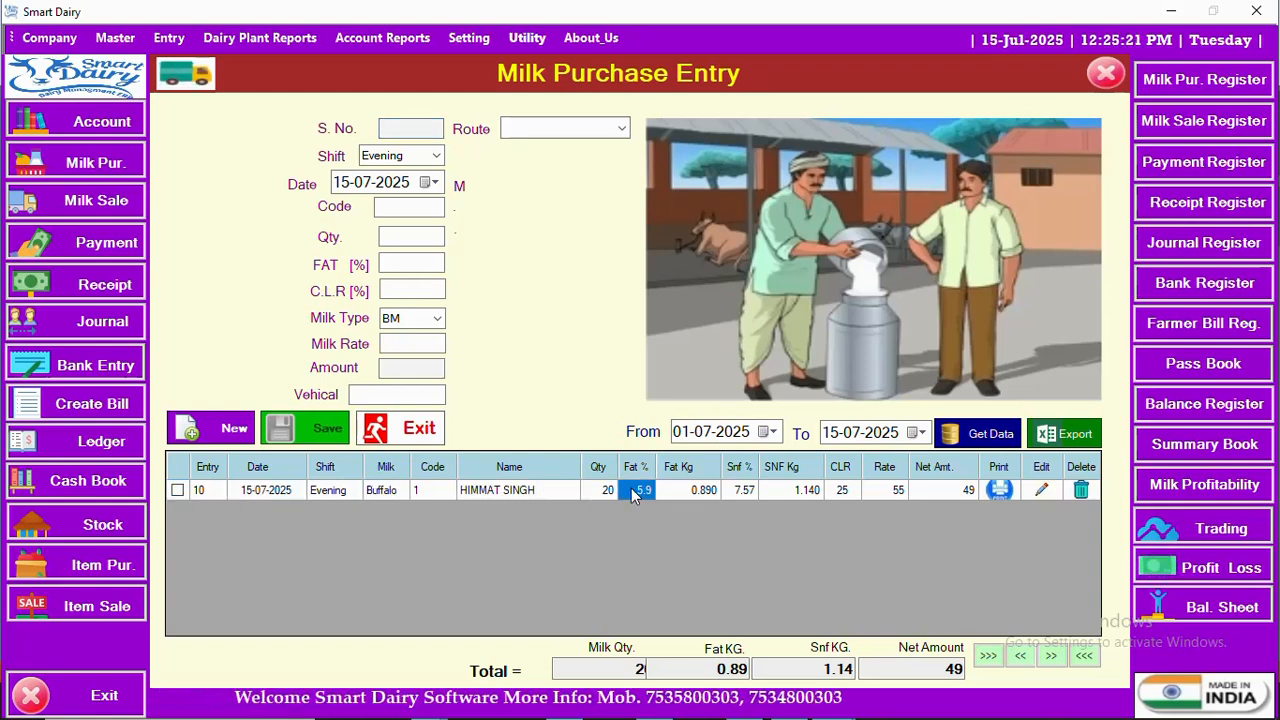
click(700, 490)
click(773, 491)
click(838, 491)
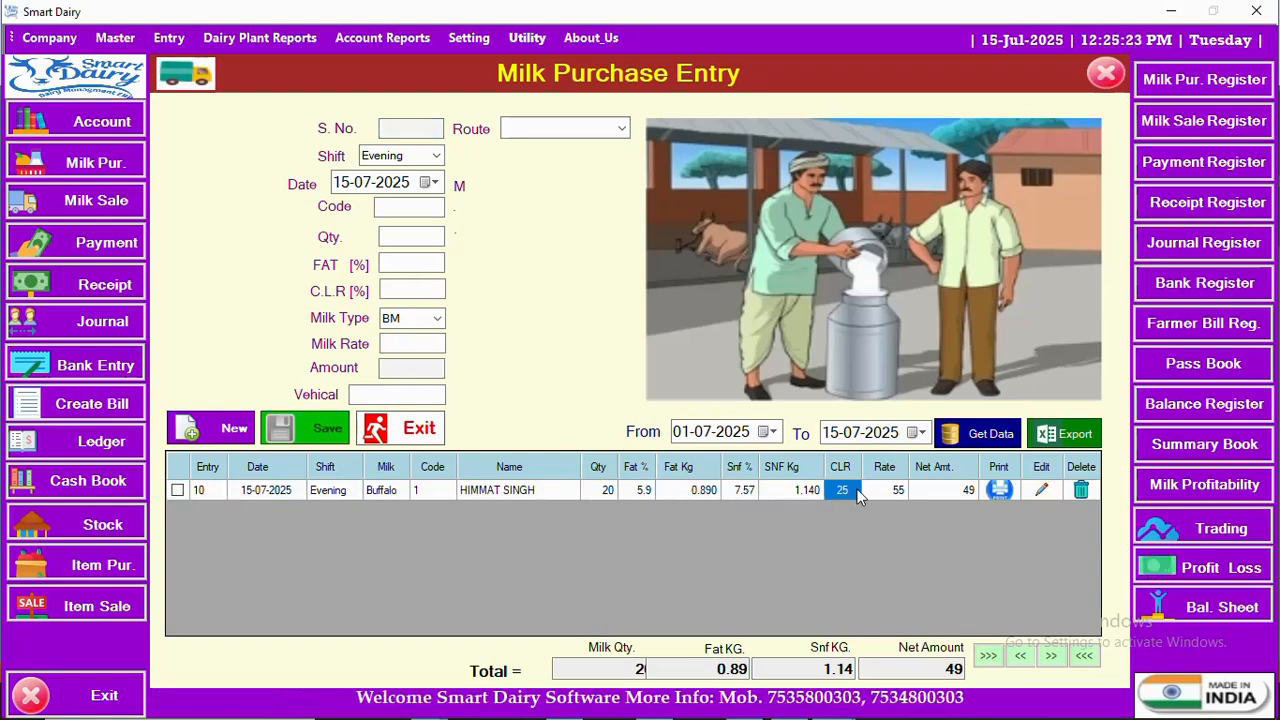
click(882, 491)
click(965, 491)
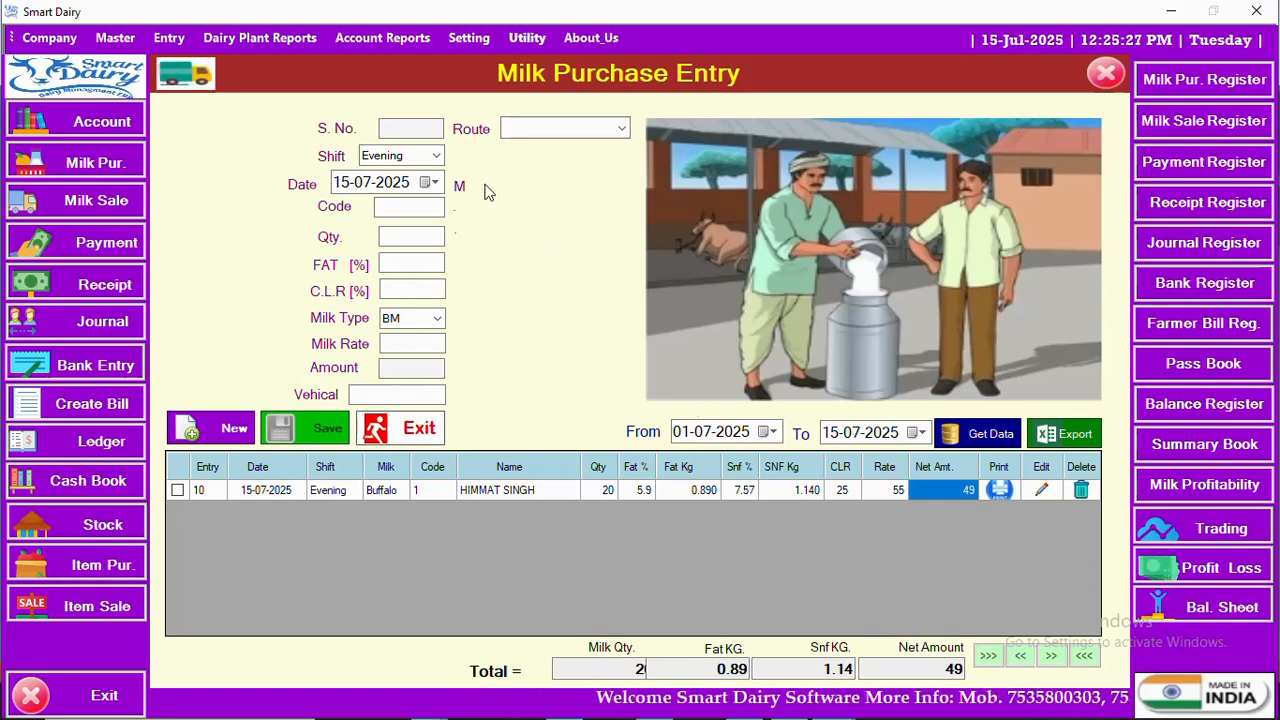
drag(599, 668, 797, 668)
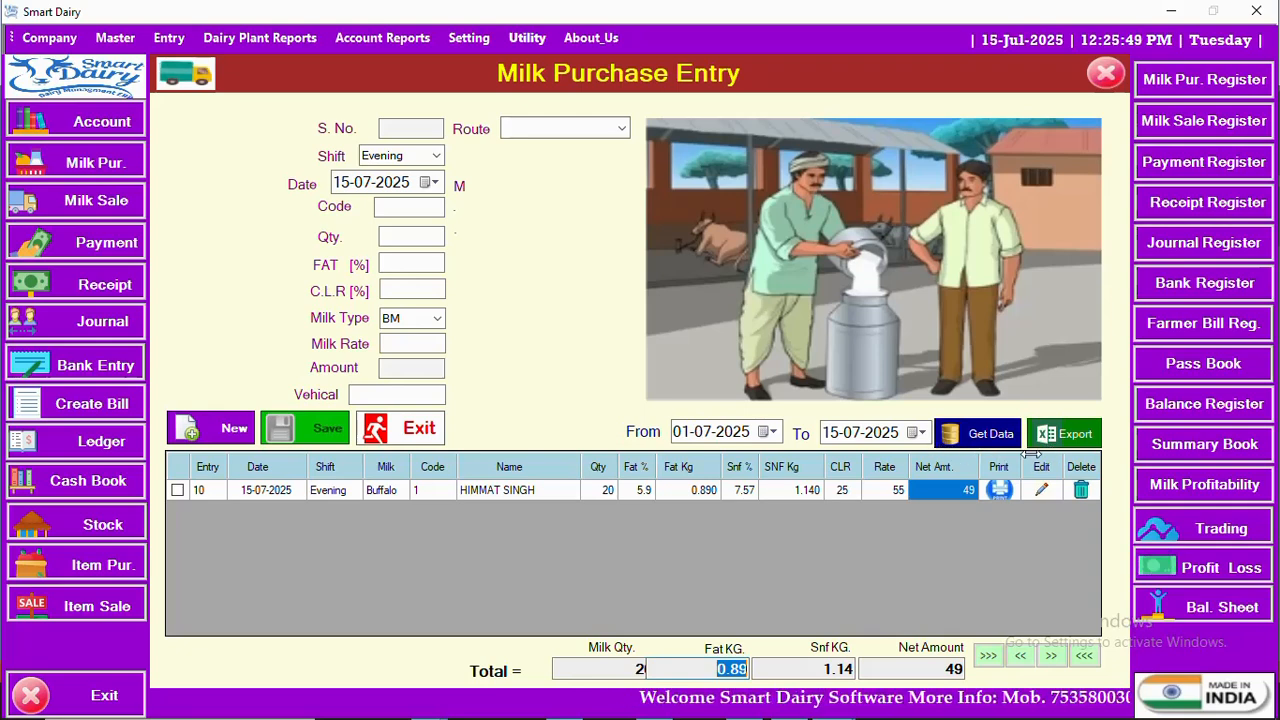
- Delete the listed purchase entry, authorising it with the password, and minimize the program window
click(1084, 490)
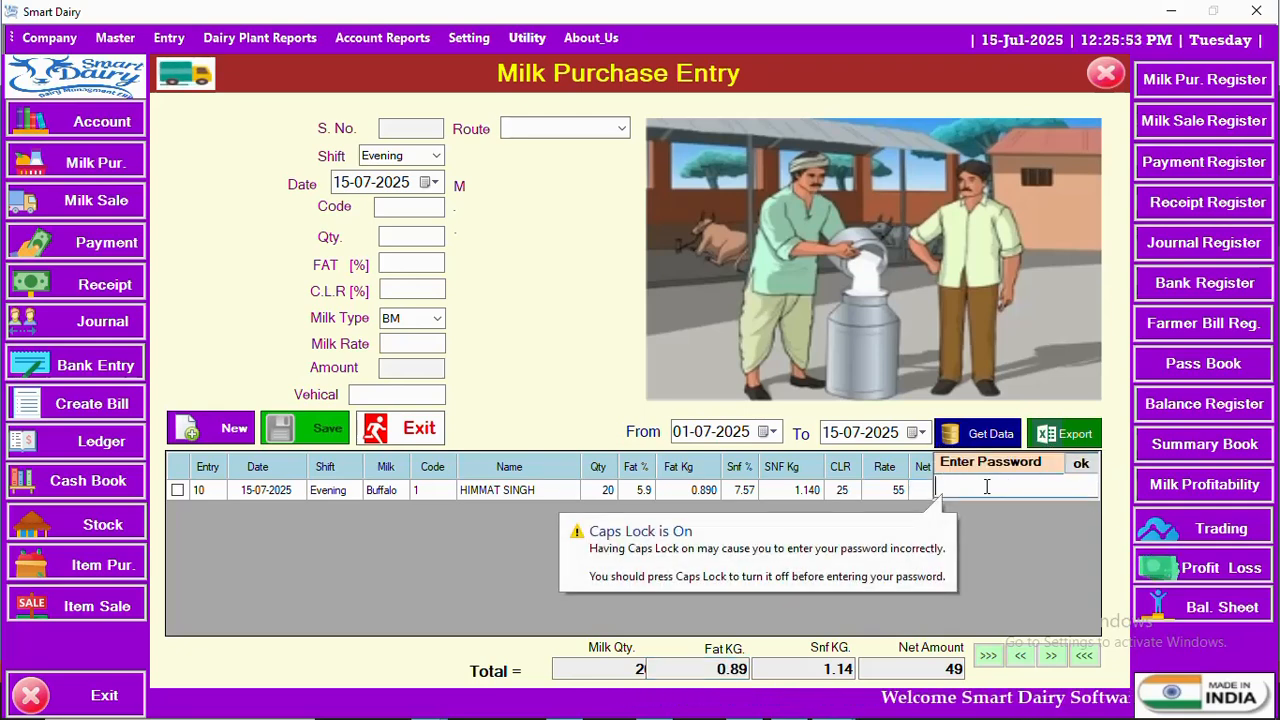
text(**)
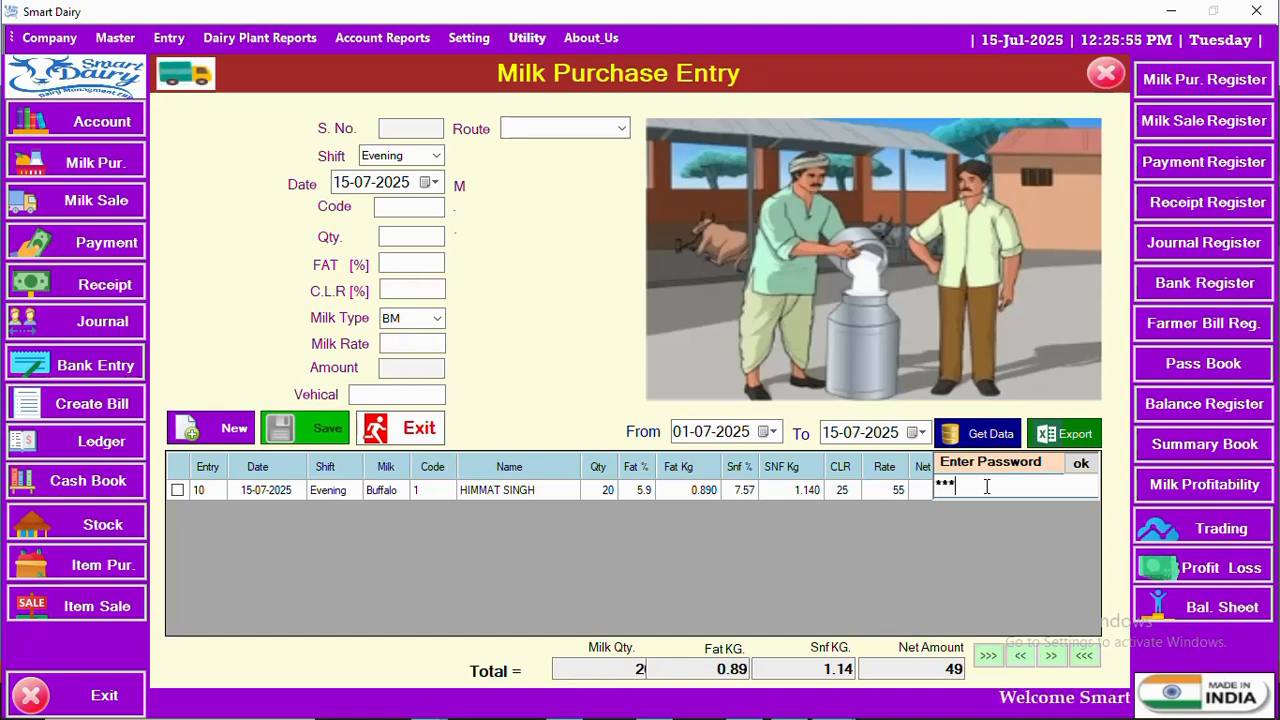
click(1081, 468)
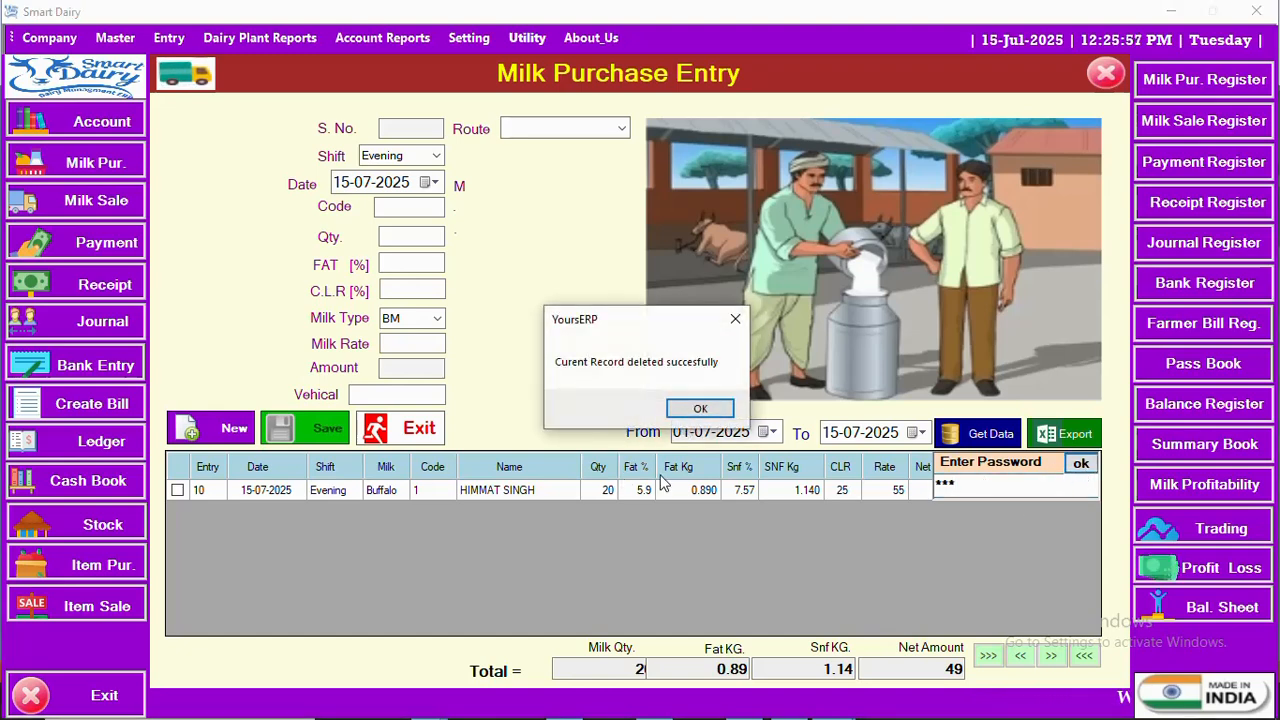
click(700, 409)
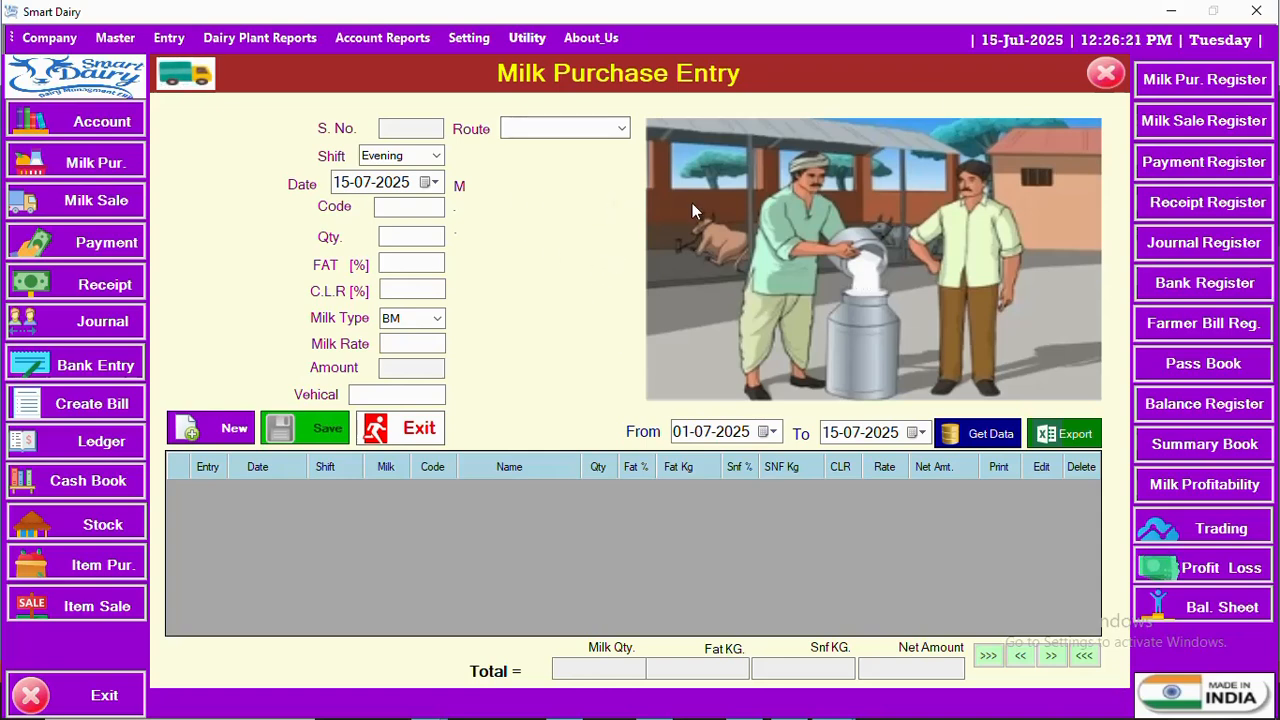
click(1175, 13)
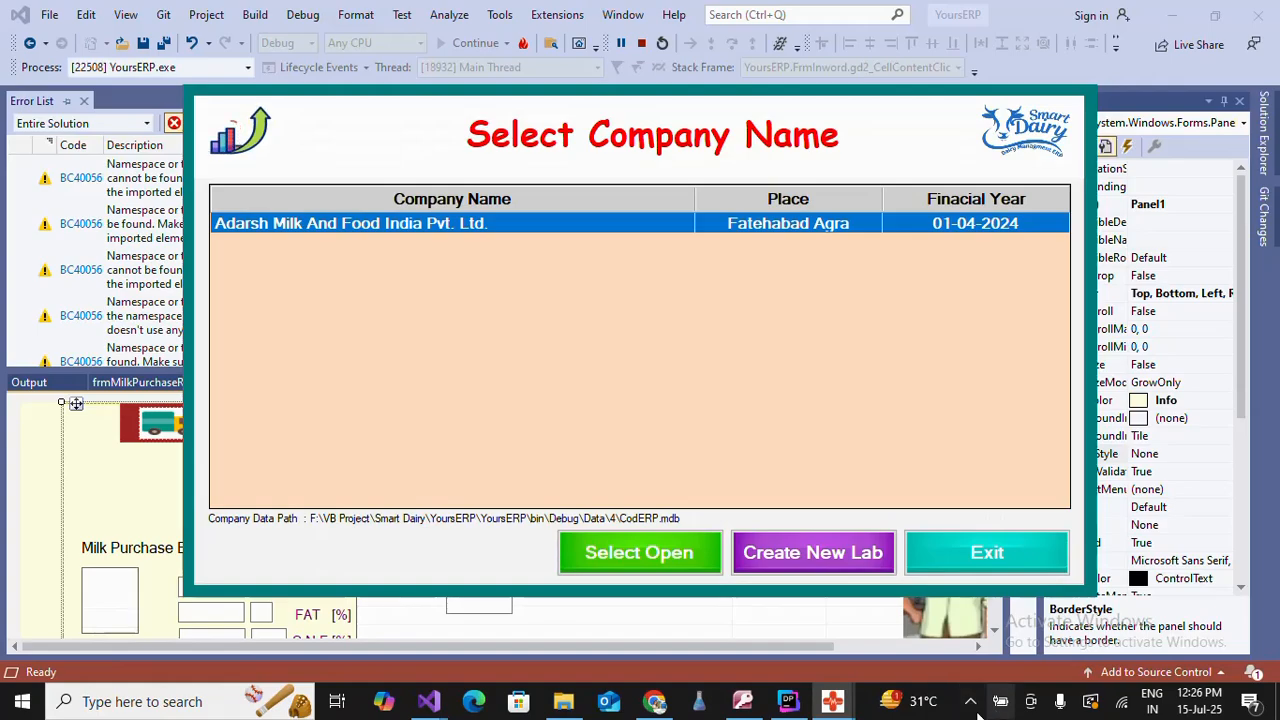